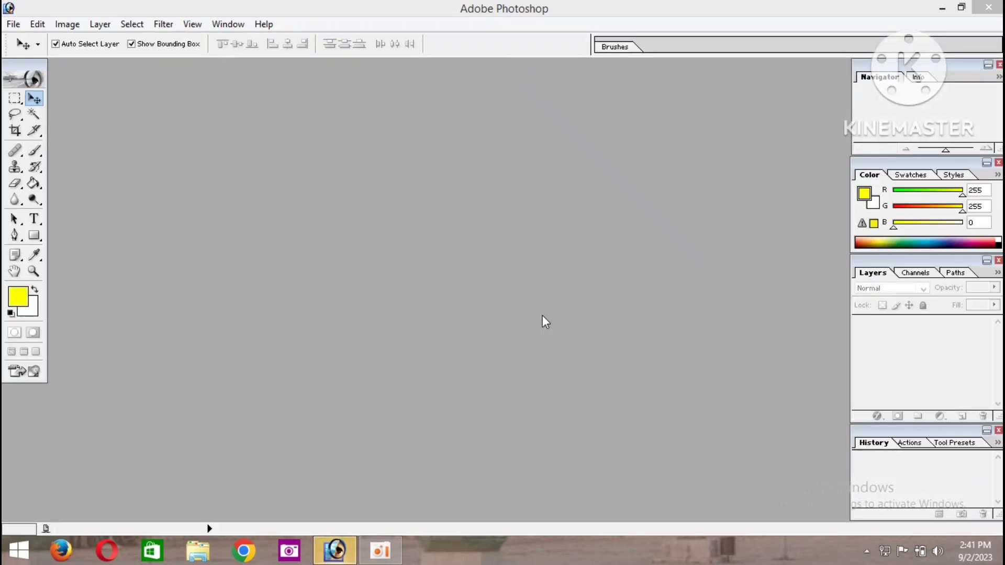
Start opening an image file and browse to the photo folder inside Downloads
left_click(14, 24)
left_click(33, 58)
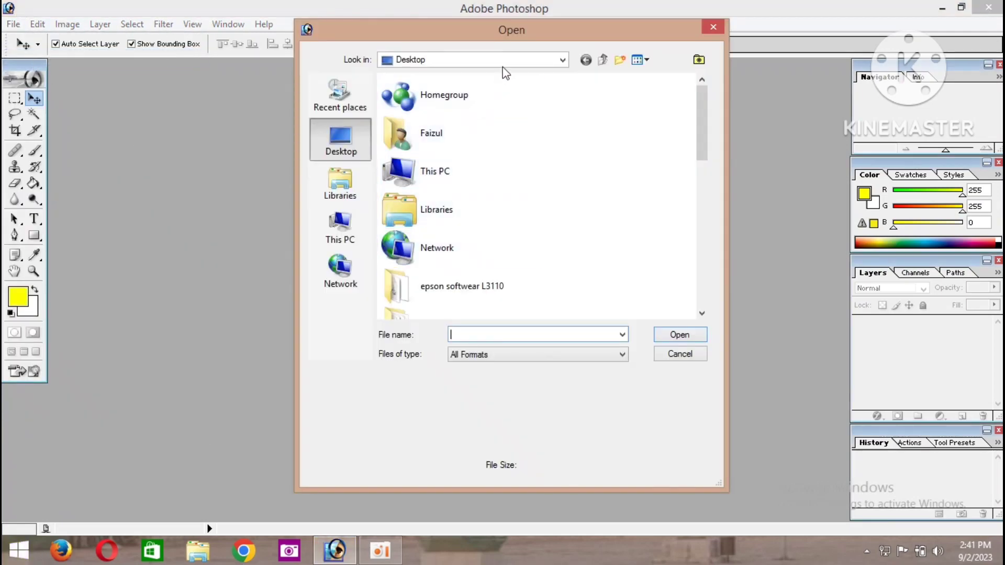
left_click(505, 61)
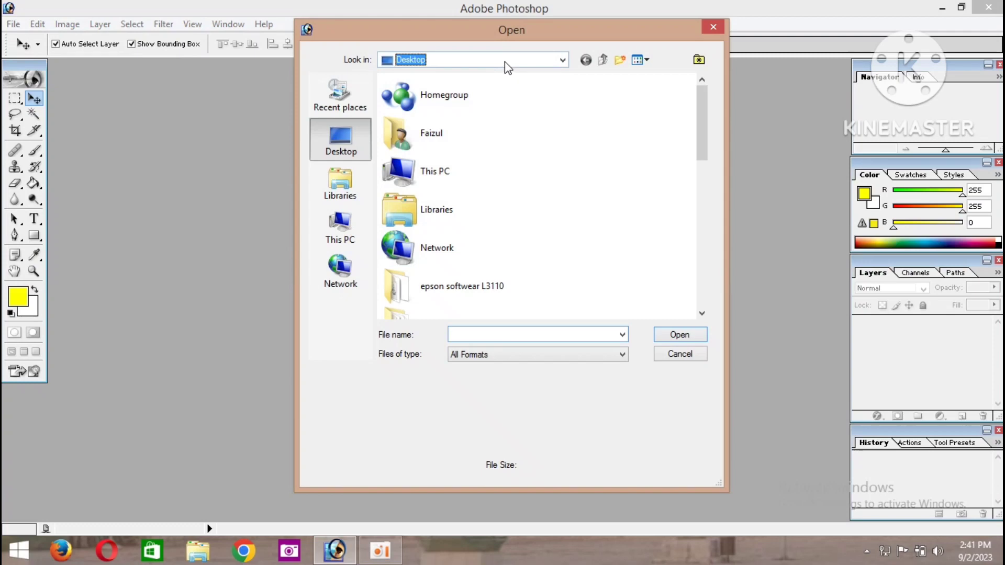
left_click(561, 63)
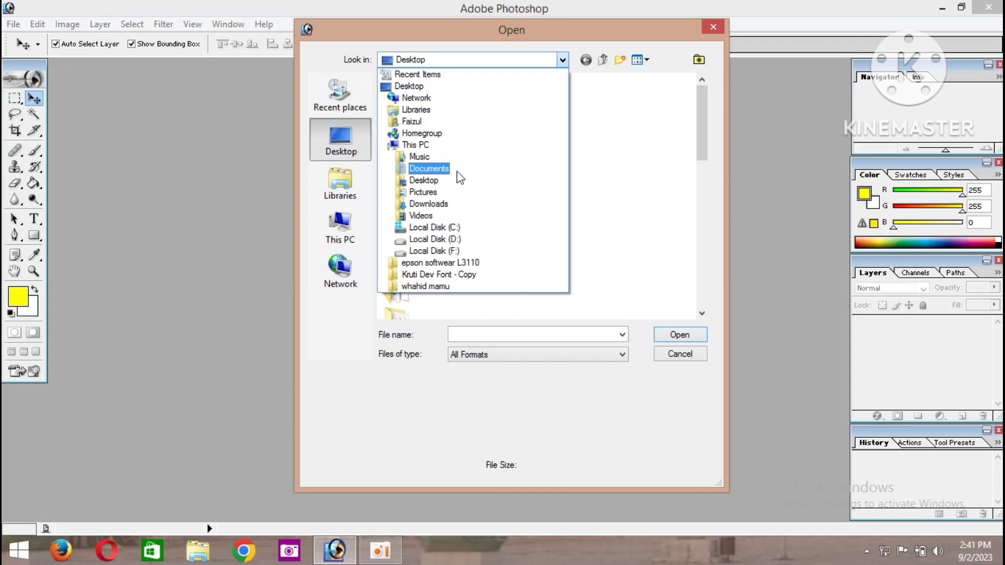
left_click(449, 204)
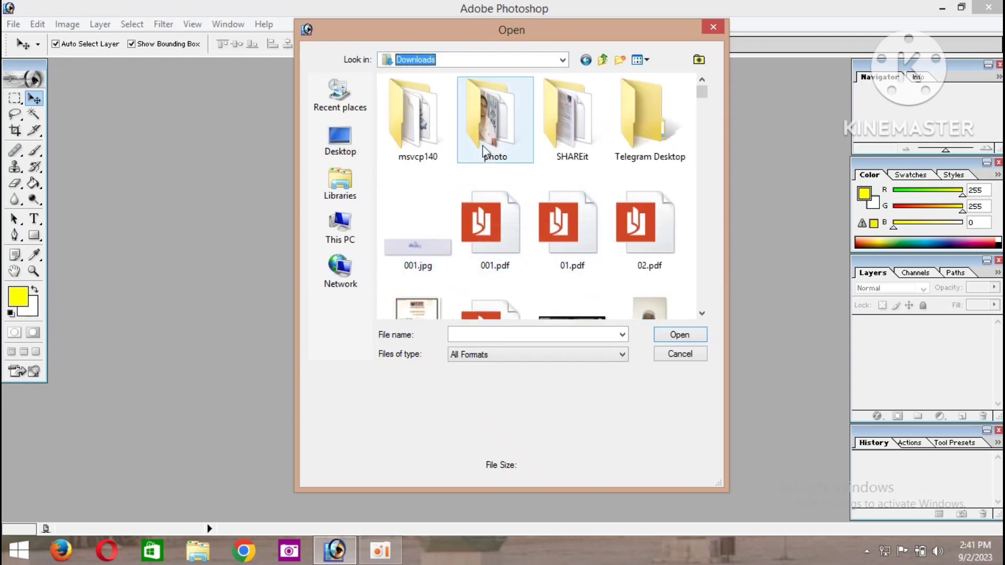
double_click(483, 149)
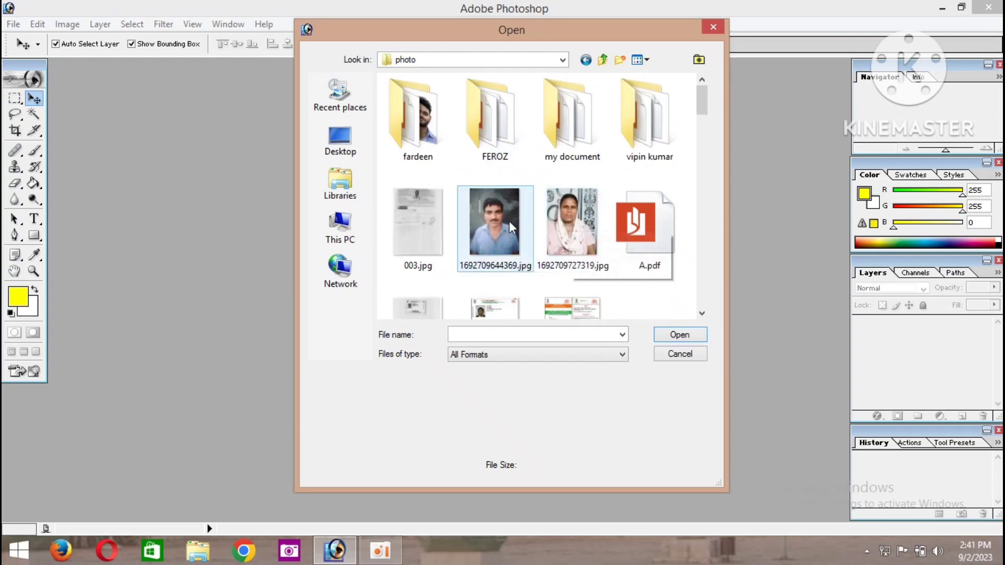
Look through the photo folder, then go into its first subfolder and open the bank recipet folder
scroll(513, 212, "down", 10)
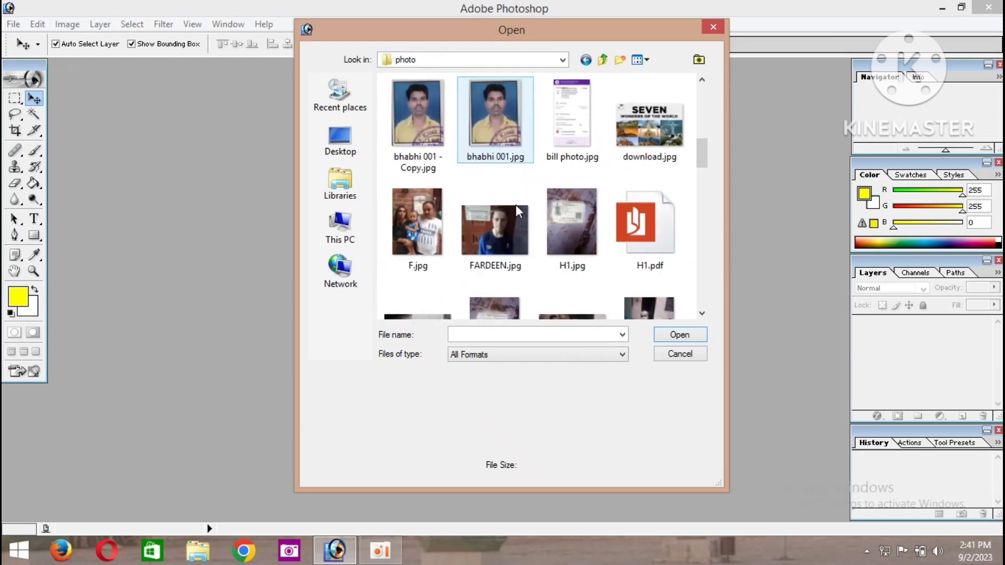
scroll(516, 205, "down", 3)
scroll(523, 204, "up", 12)
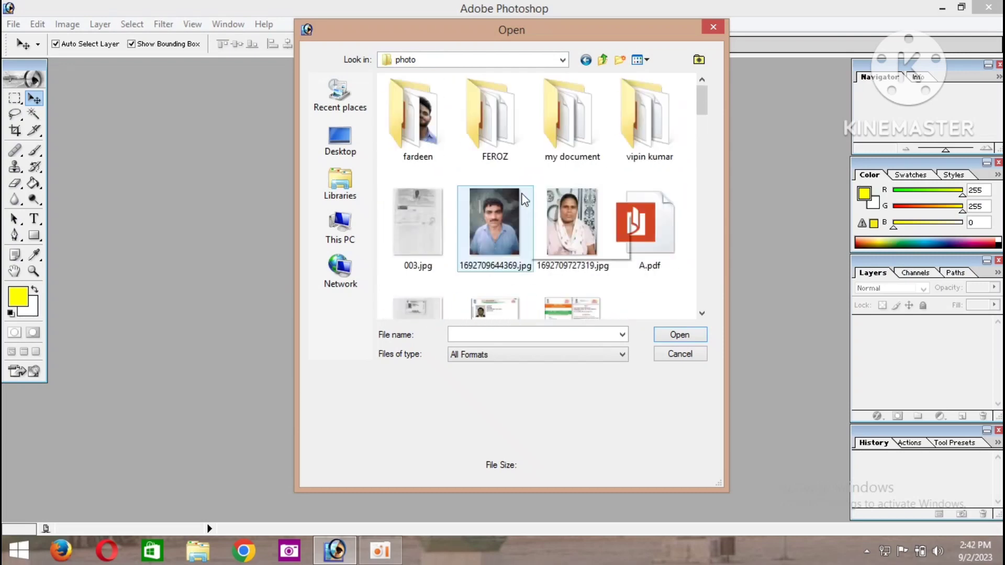
double_click(413, 123)
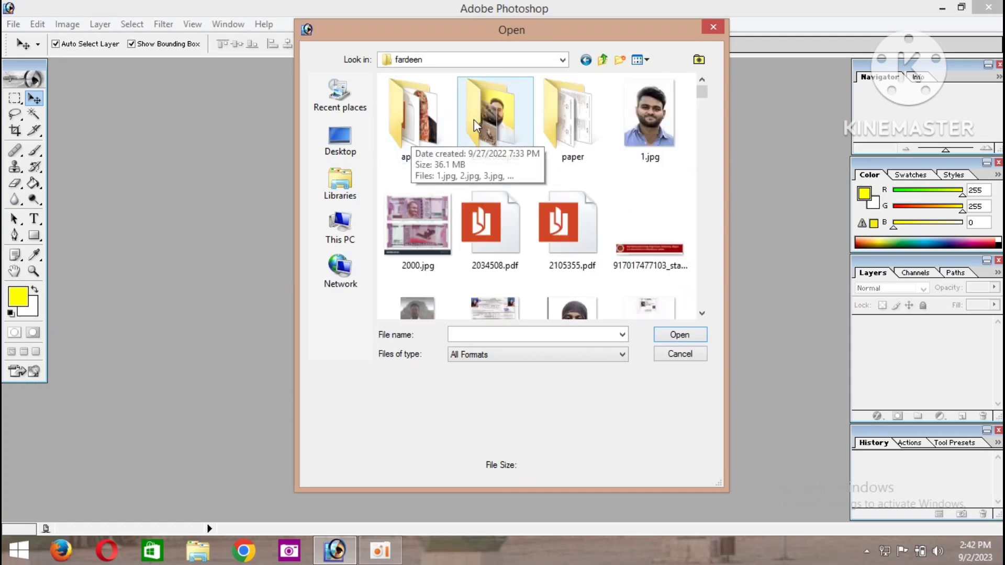
left_click(496, 127)
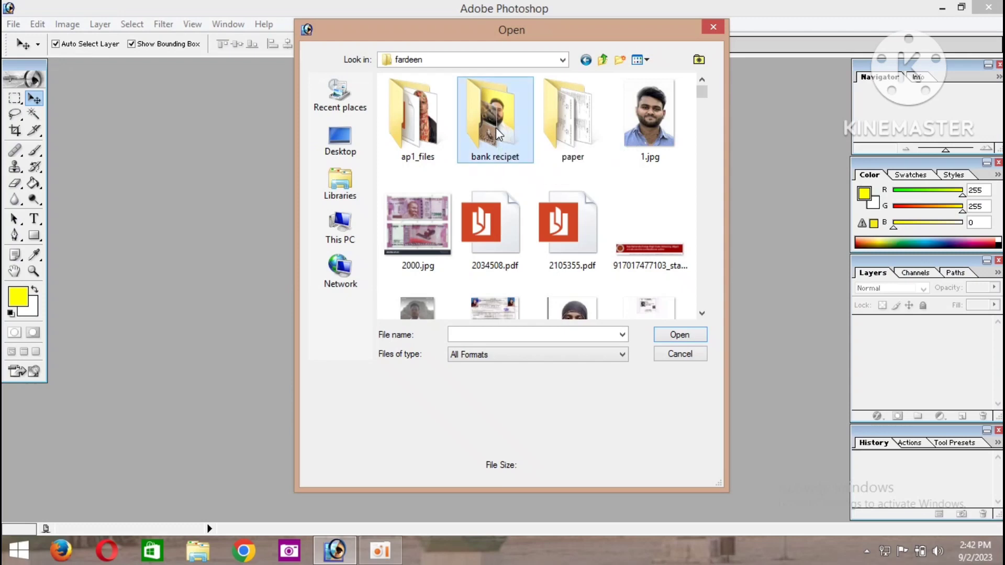
double_click(495, 127)
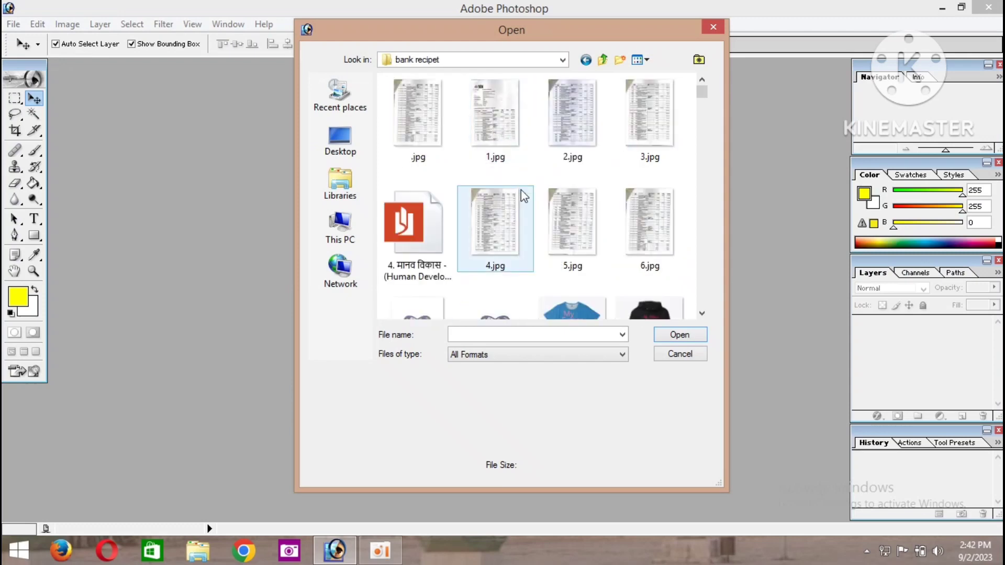
Find the yellow-background portrait 1693300384622.jpg in the folder and open it
scroll(525, 198, "down", 3)
scroll(525, 197, "up", 3)
scroll(530, 196, "down", 5)
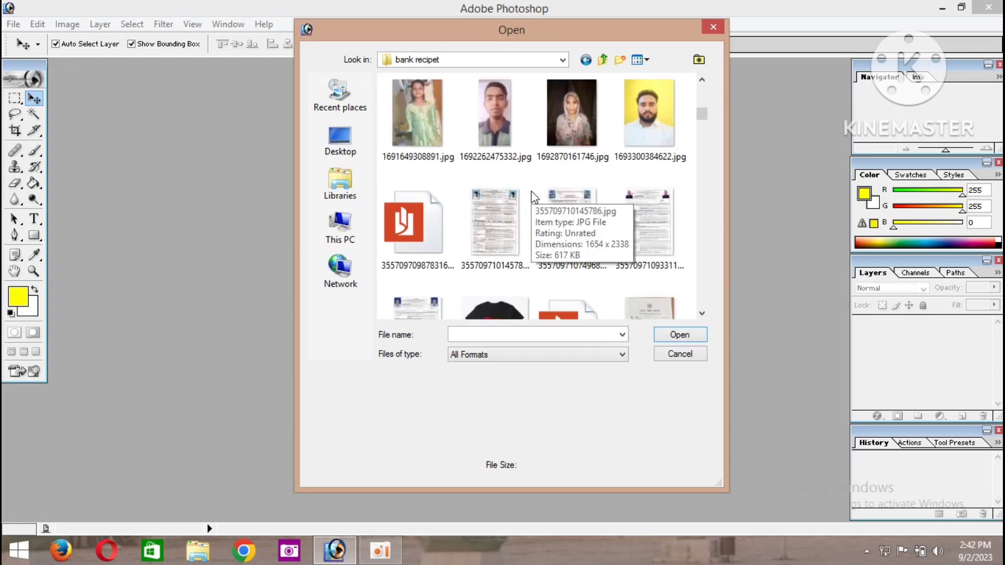
scroll(533, 199, "down", 3)
scroll(534, 198, "up", 3)
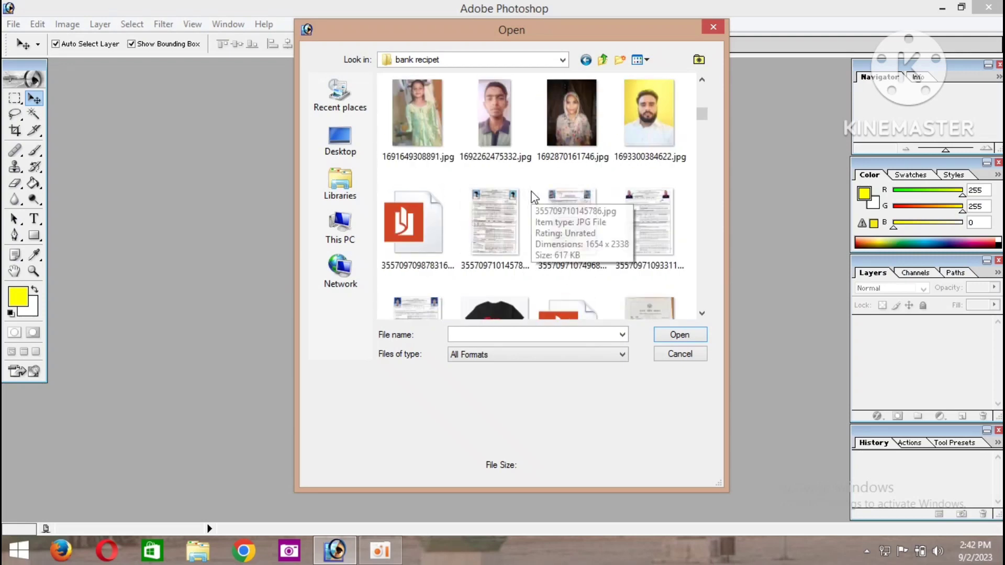
left_click(645, 138)
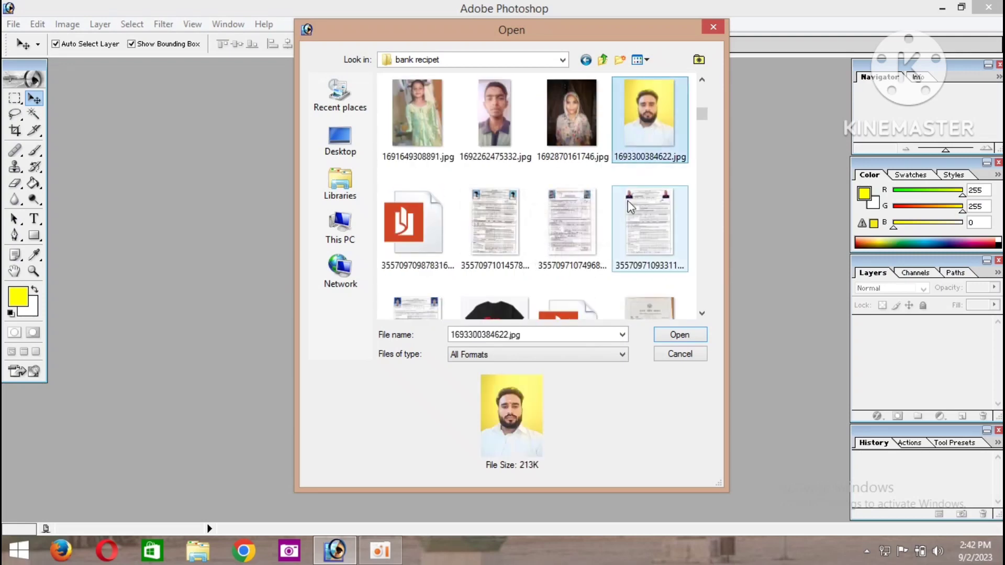
left_click(679, 335)
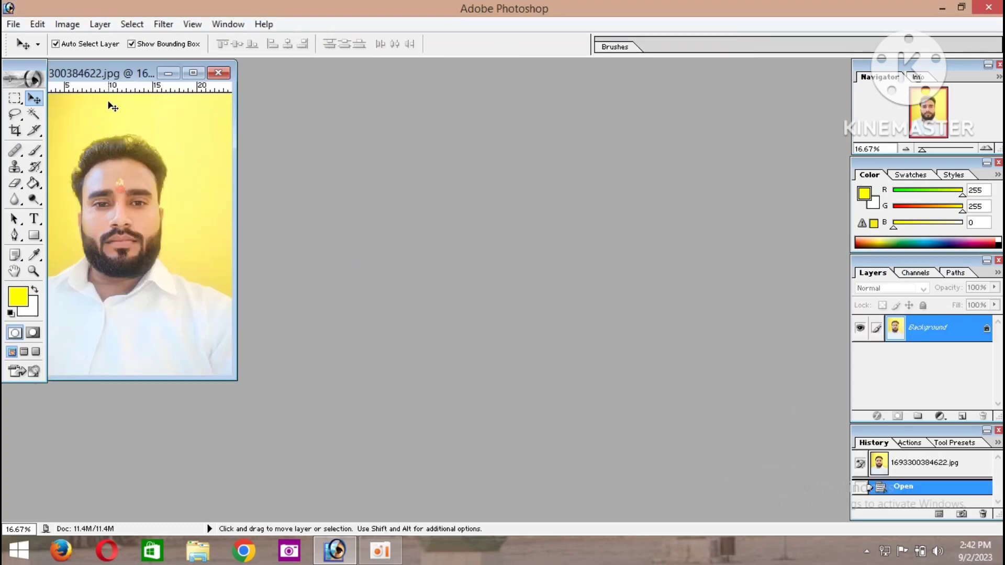
Crop the portrait around the head and shoulders to 1.2 in by 1.6 in at 300 pixels/inch
left_click_drag(103, 75, 293, 111)
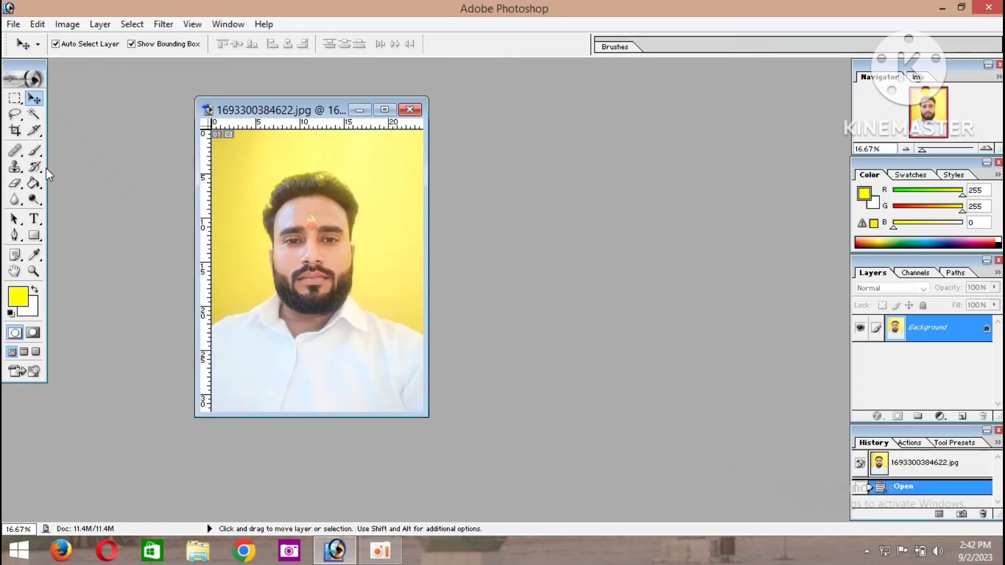
left_click(15, 131)
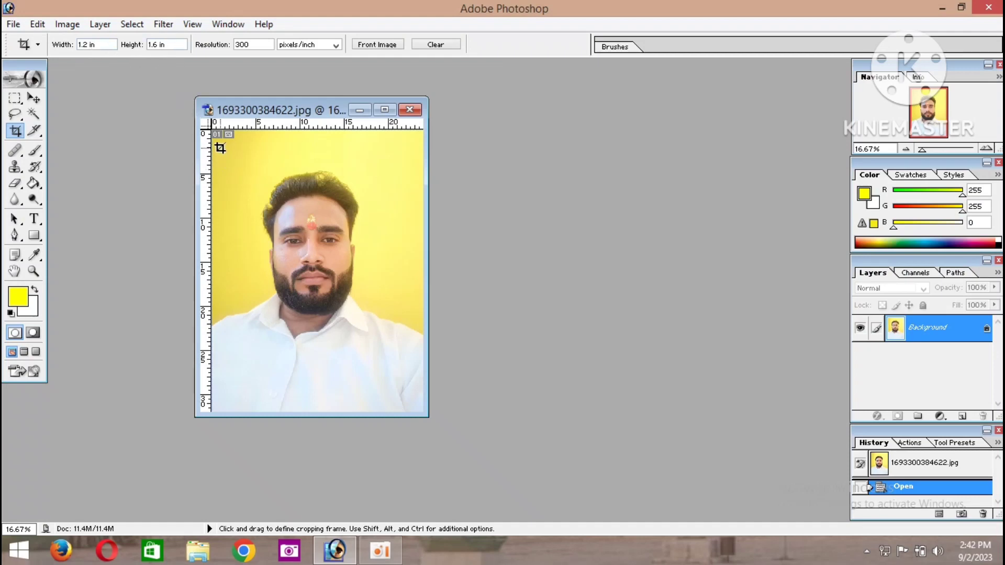
left_click_drag(220, 148, 360, 335)
left_click_drag(280, 269, 307, 280)
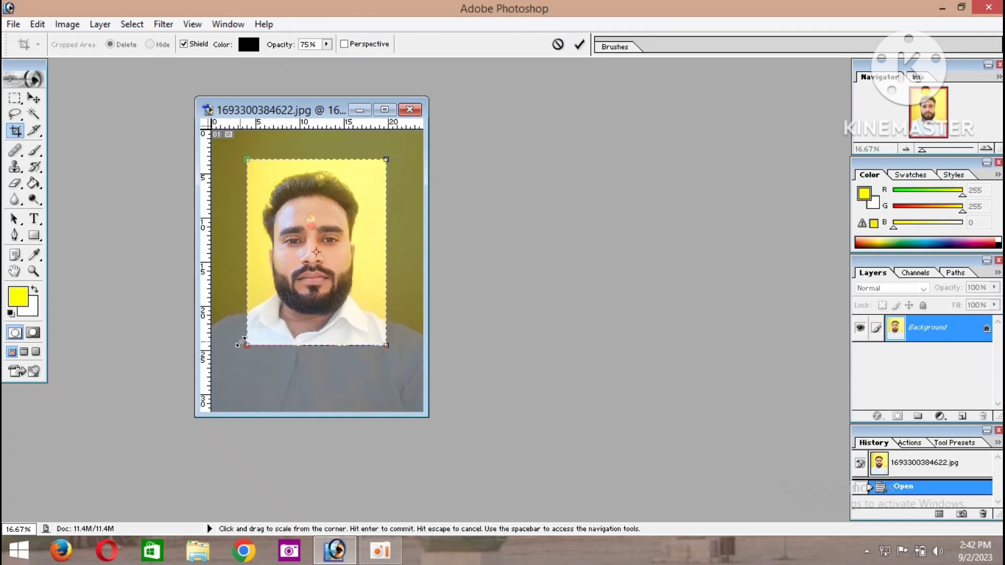
left_click_drag(241, 342, 234, 351)
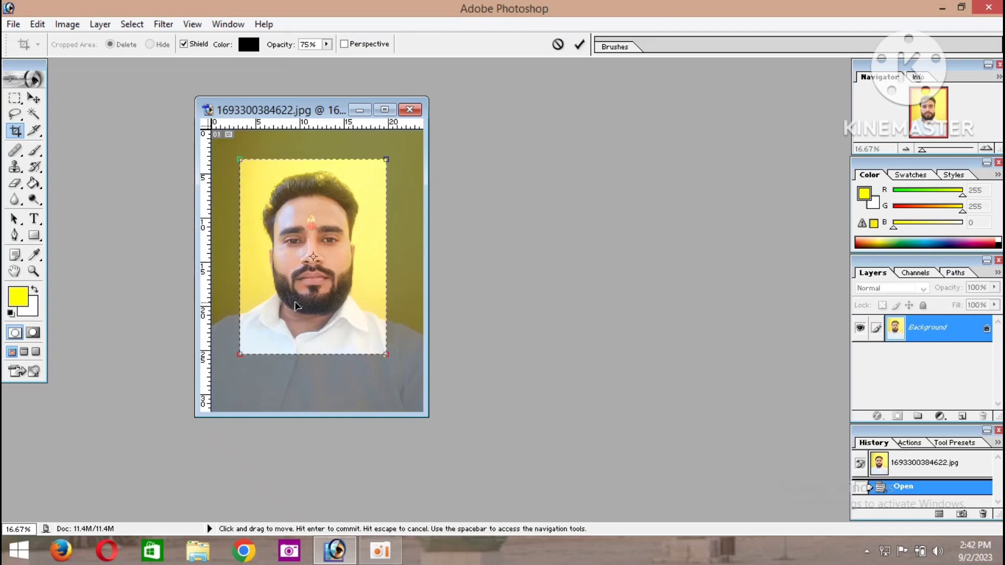
left_click_drag(296, 306, 297, 295)
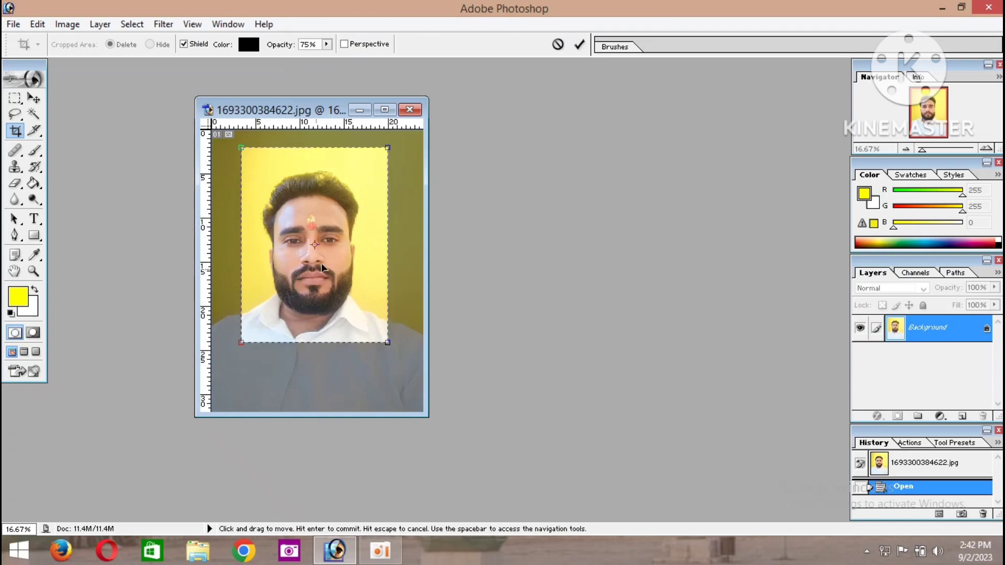
left_click(583, 45)
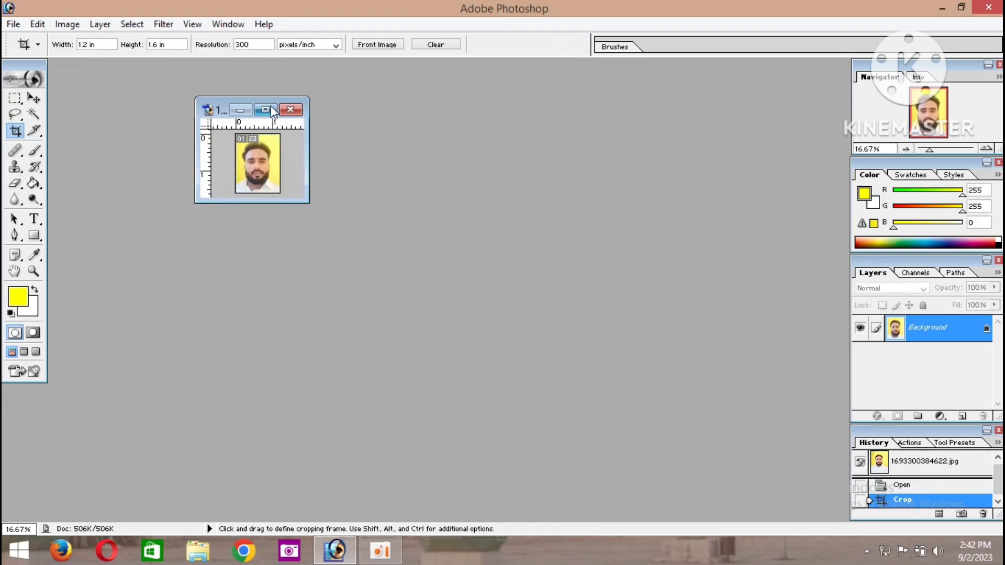
Maximize the image window and select the entire yellow background around the man with the Magic Wand at tolerance 20
left_click(269, 110)
scroll(379, 195, "up", 5)
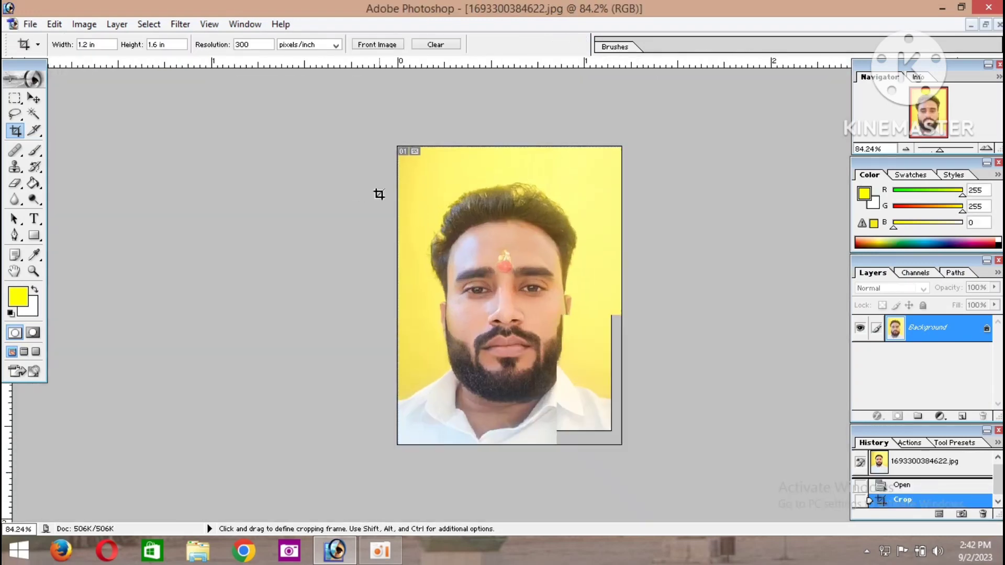
scroll(379, 195, "up", 1)
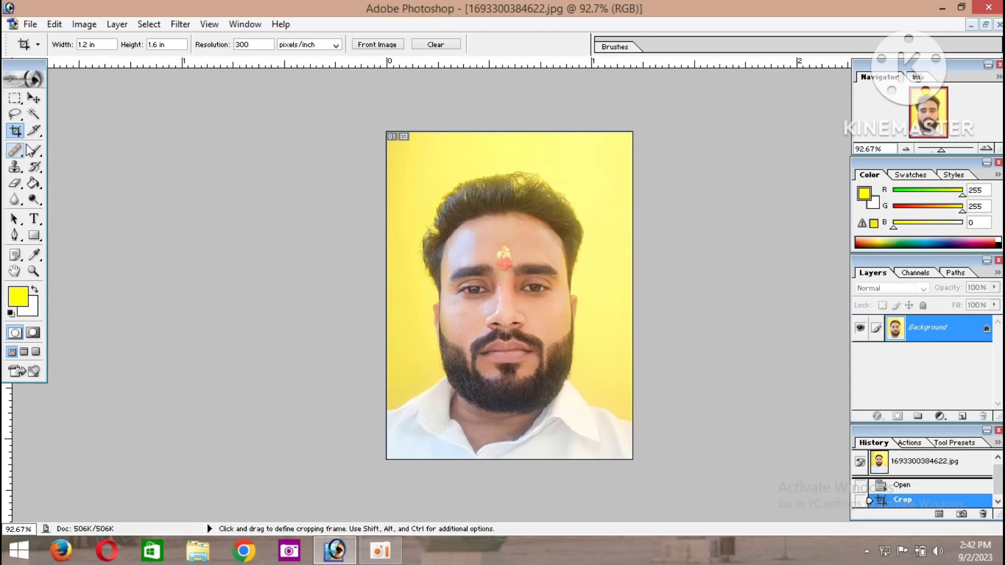
left_click(33, 115)
left_click(456, 171)
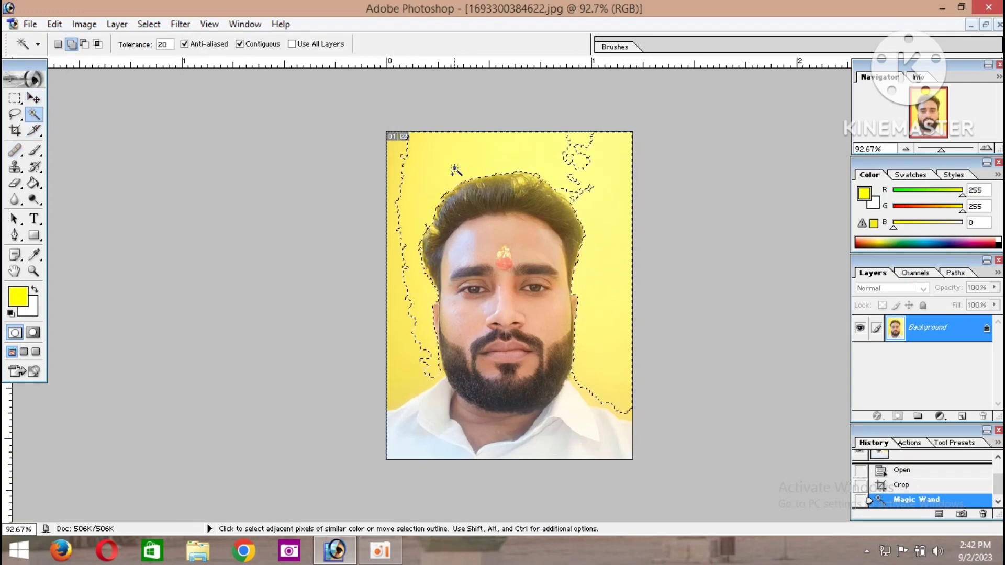
left_click(407, 351, "shift")
left_click(407, 390)
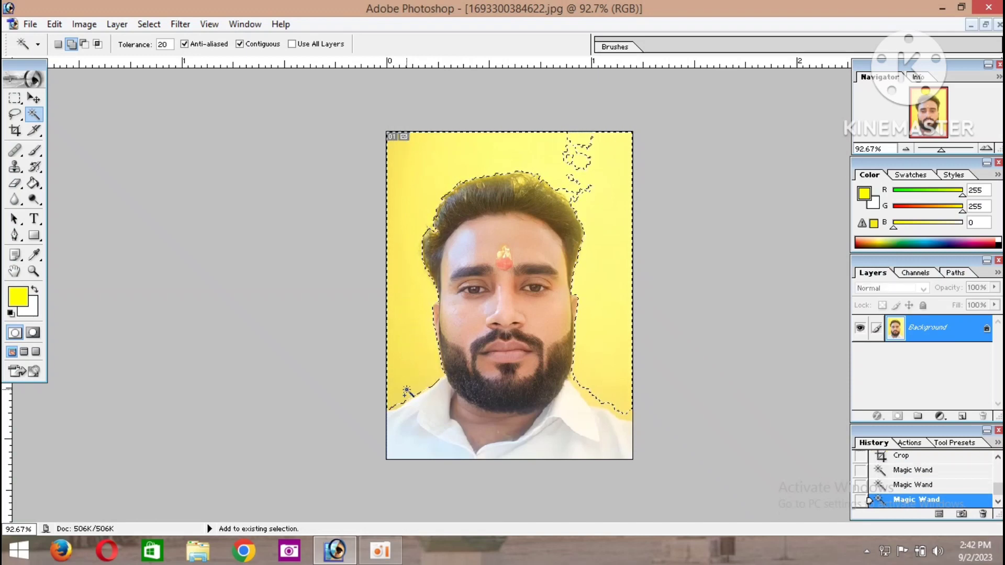
left_click(404, 401)
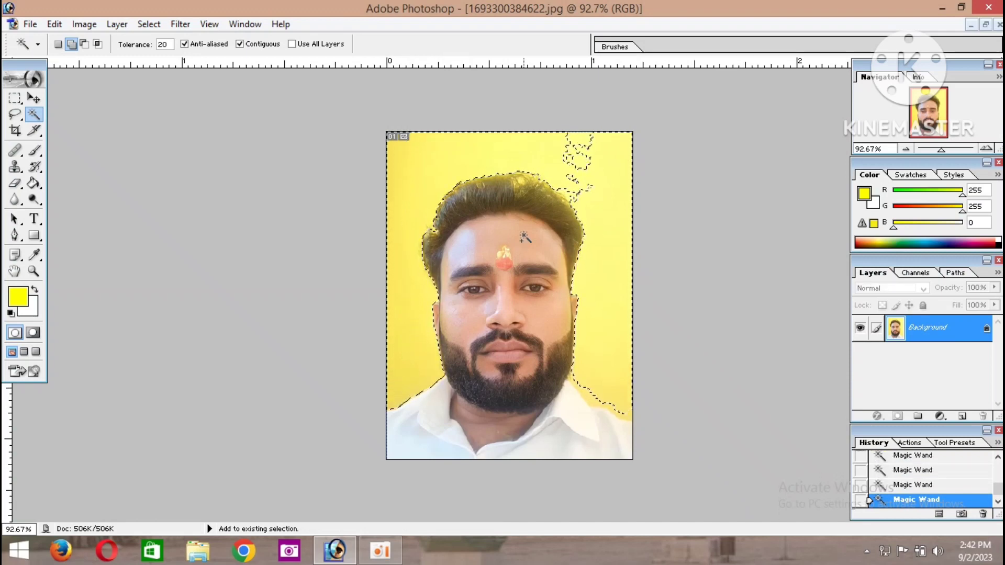
left_click(580, 164)
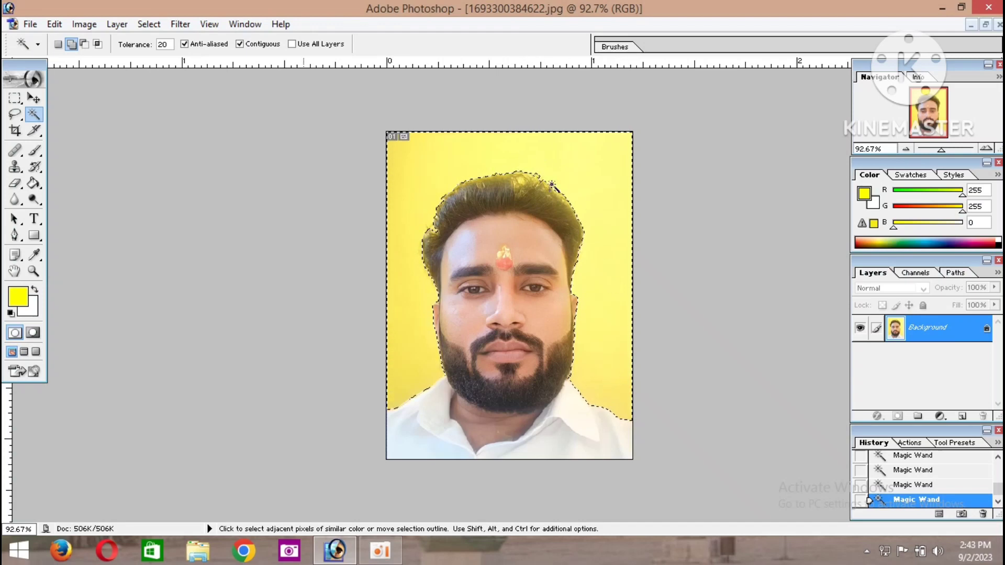
Set the foreground color to pure blue (RGB 0, 0, 255) and fill the selected background with the Paint Bucket
left_click(18, 296)
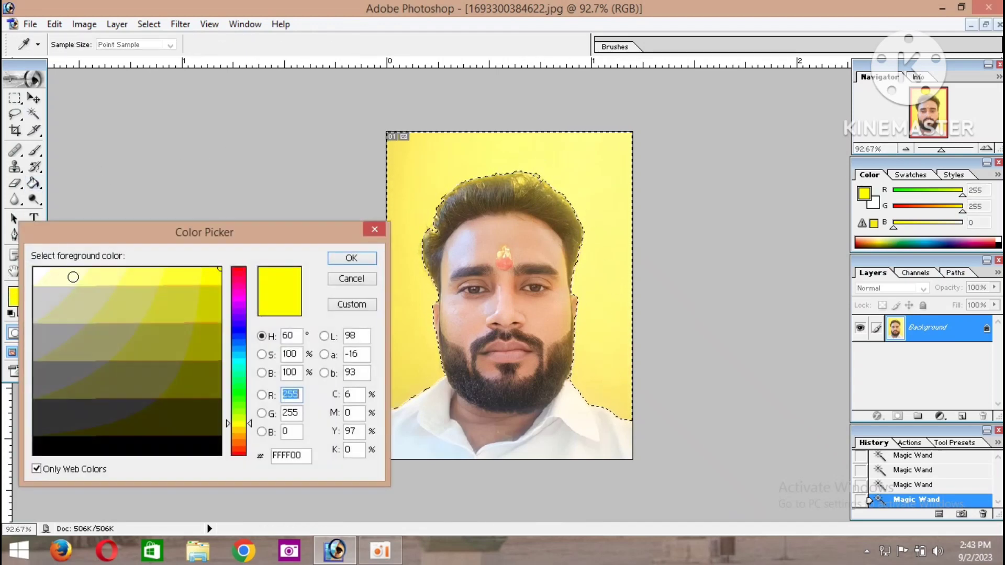
left_click(240, 328)
left_click(346, 258)
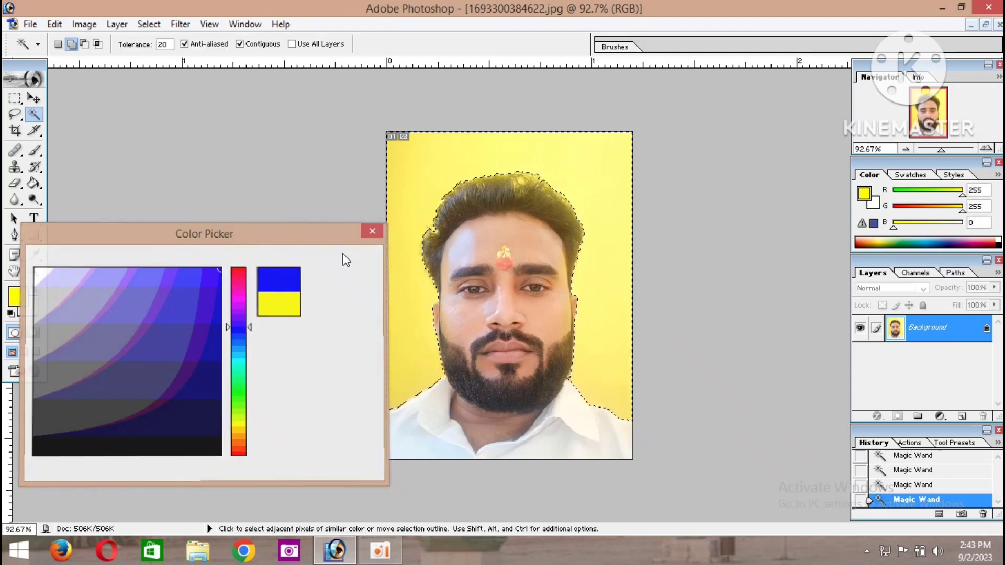
left_click(34, 184)
left_click(426, 159)
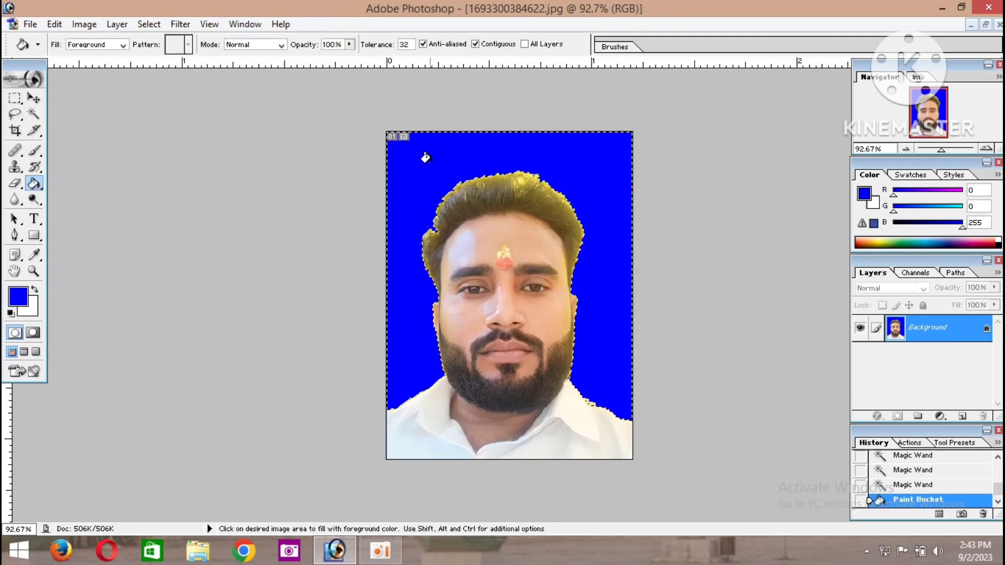
left_click(427, 159)
left_click(426, 159)
left_click(427, 159)
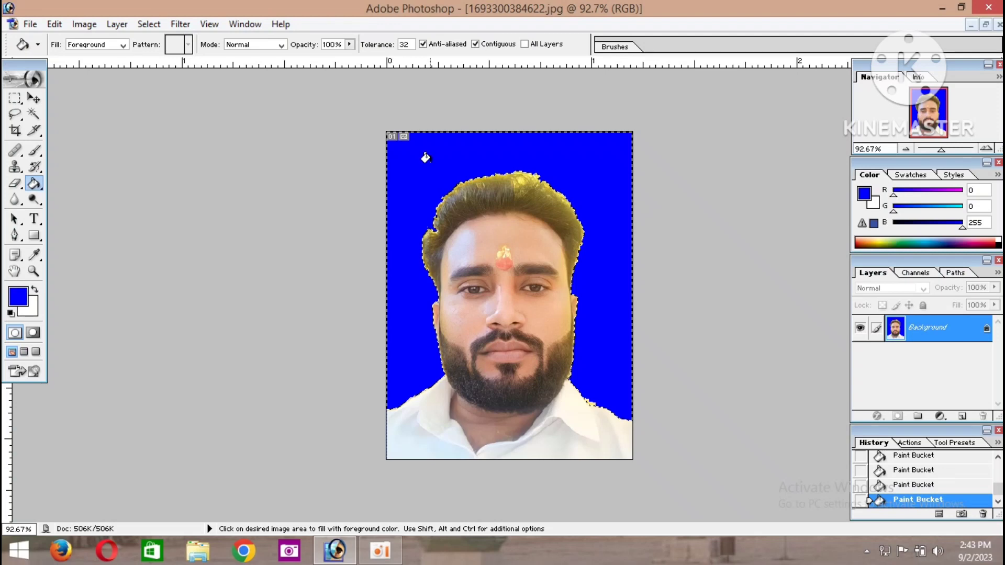
left_click(615, 355)
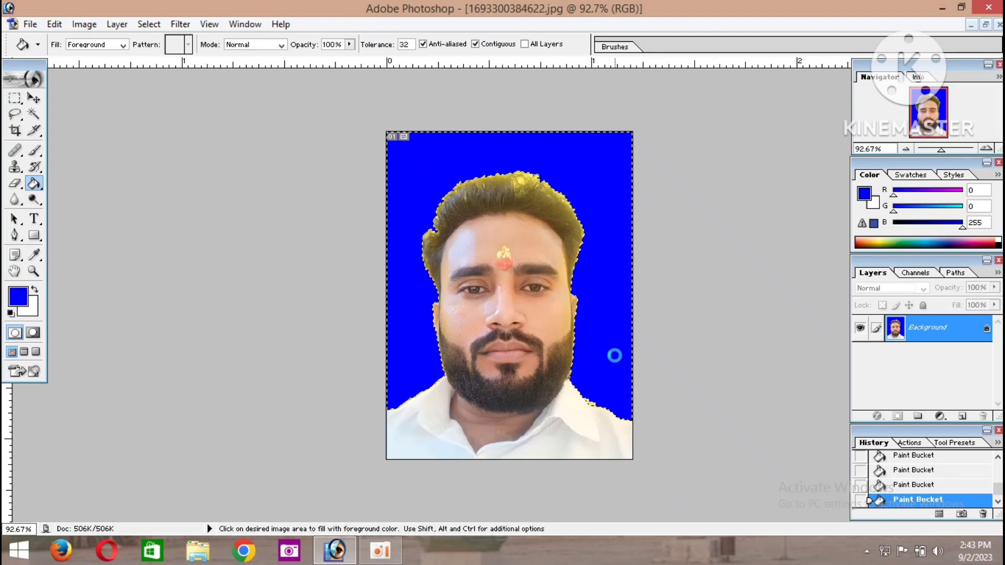
left_click(592, 396)
left_click(588, 396)
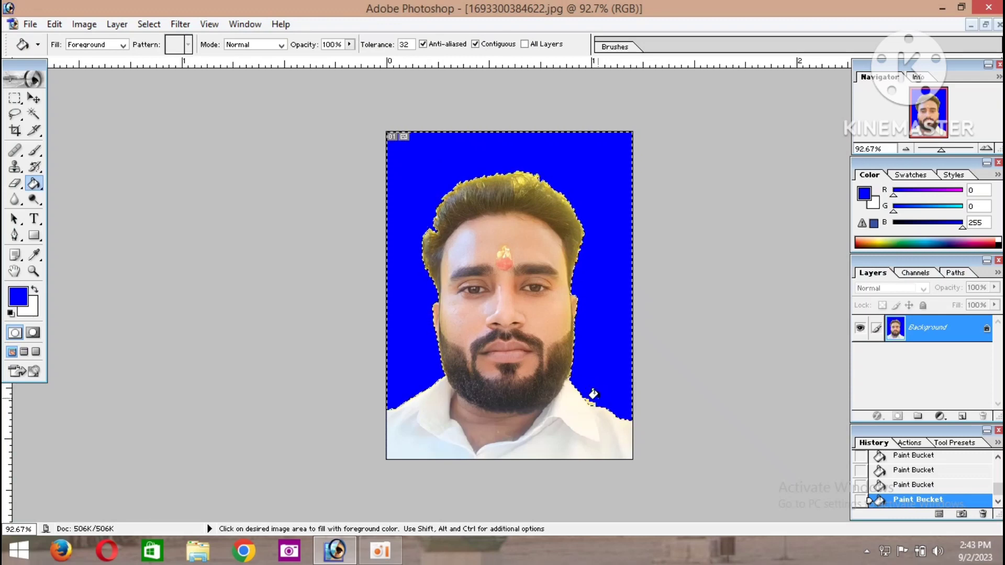
Deselect the background and paint blue over the ragged fringe at the shirt shoulder and above the hair with the 34 px Brush
left_click(33, 114)
left_click(193, 190)
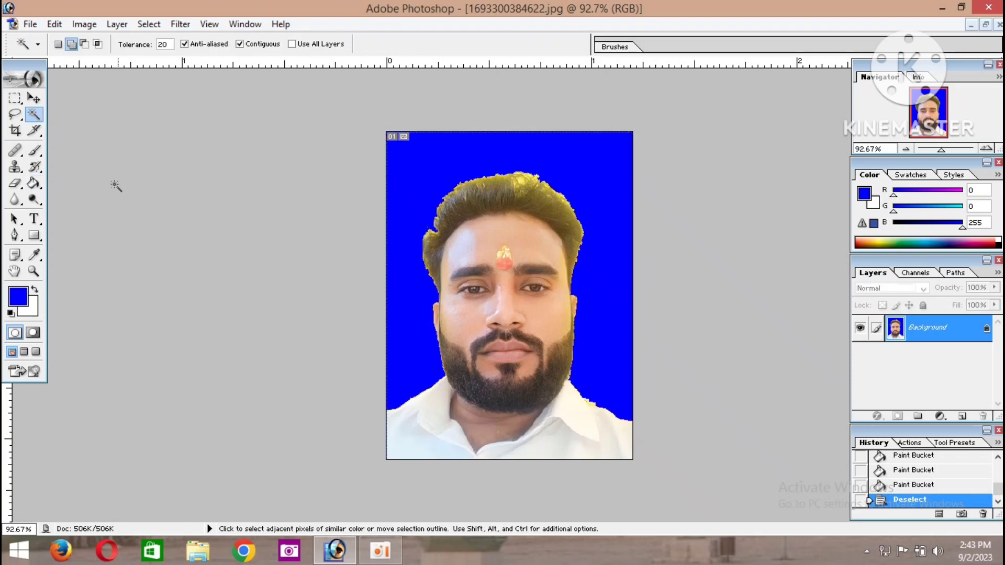
left_click(34, 151)
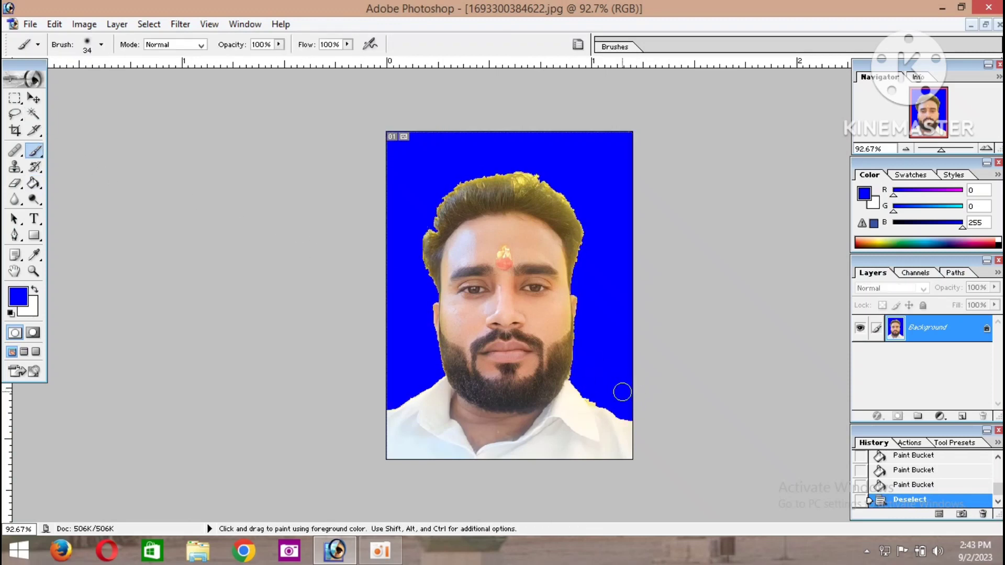
left_click_drag(591, 394, 585, 397)
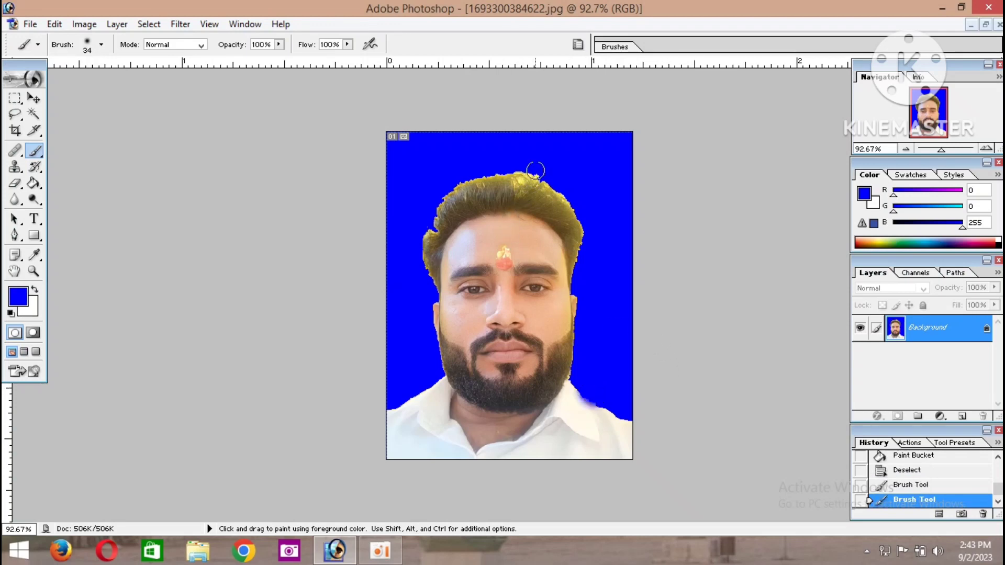
left_click_drag(535, 173, 487, 139)
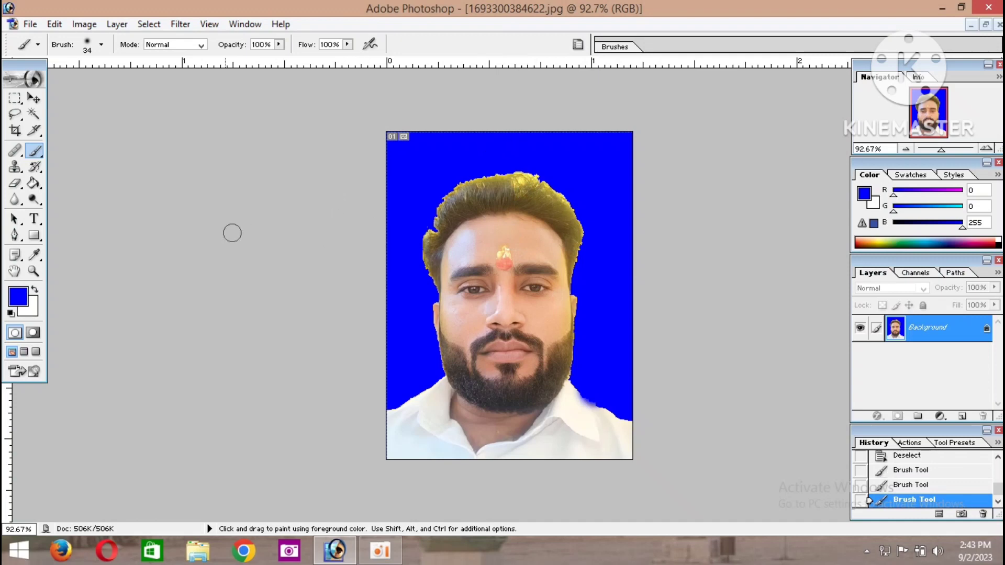
Select the blue background with the Magic Wand, fill it with pure yellow (RGB 255, 255, 0) using the Paint Bucket, and deselect
left_click(34, 113)
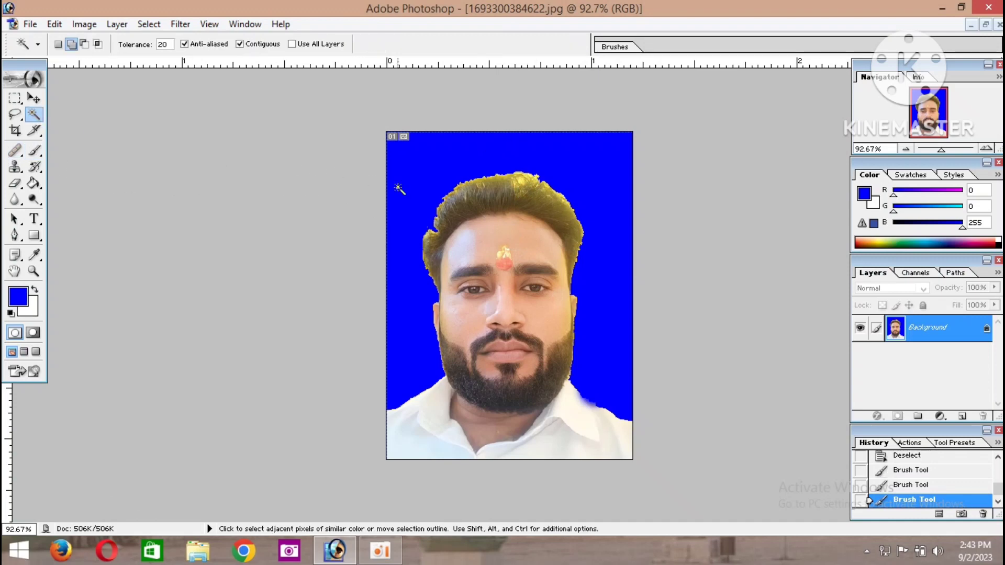
left_click(423, 172)
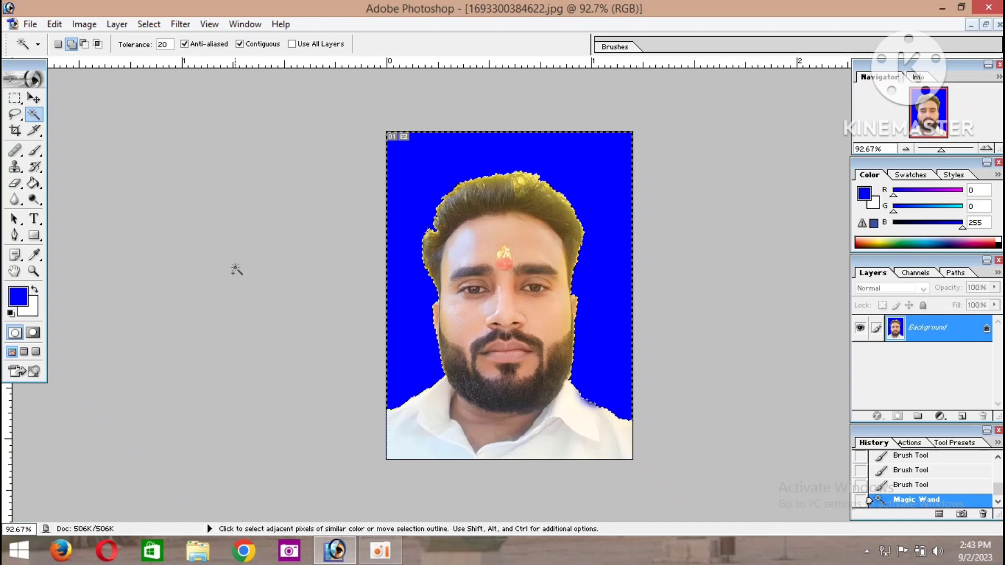
left_click(19, 296)
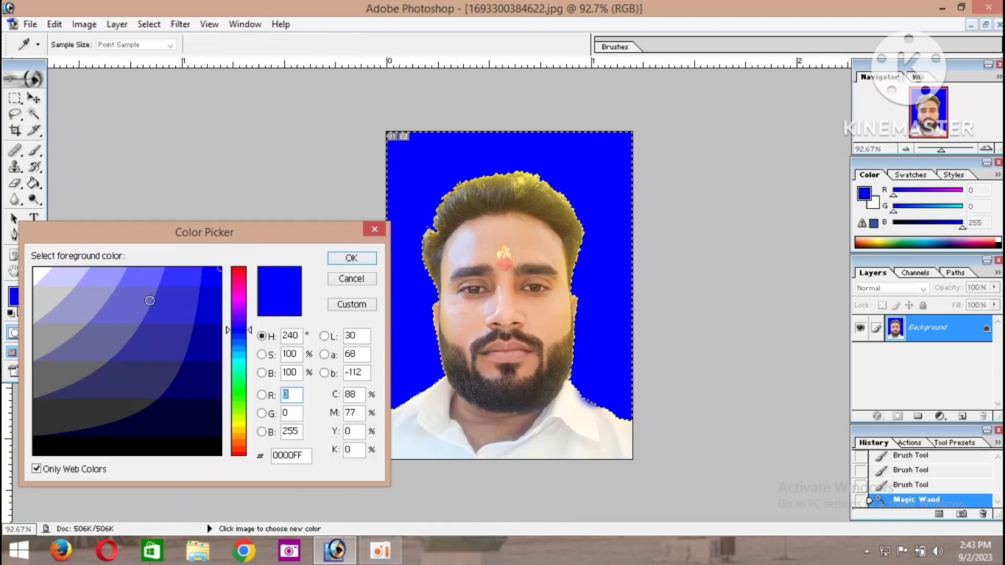
left_click(242, 425)
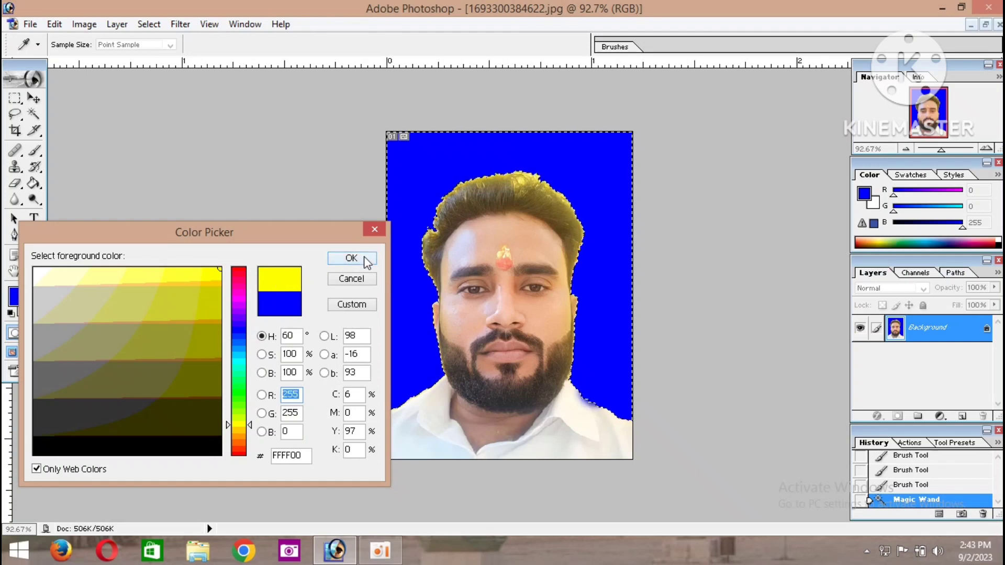
left_click(365, 259)
left_click(37, 186)
left_click(407, 173)
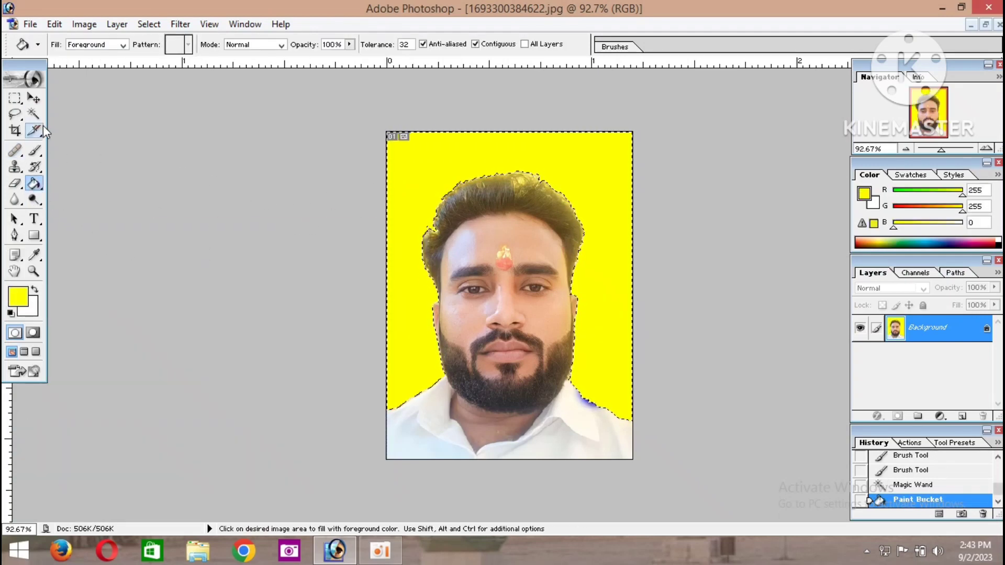
left_click(34, 114)
key("ctrl+d")
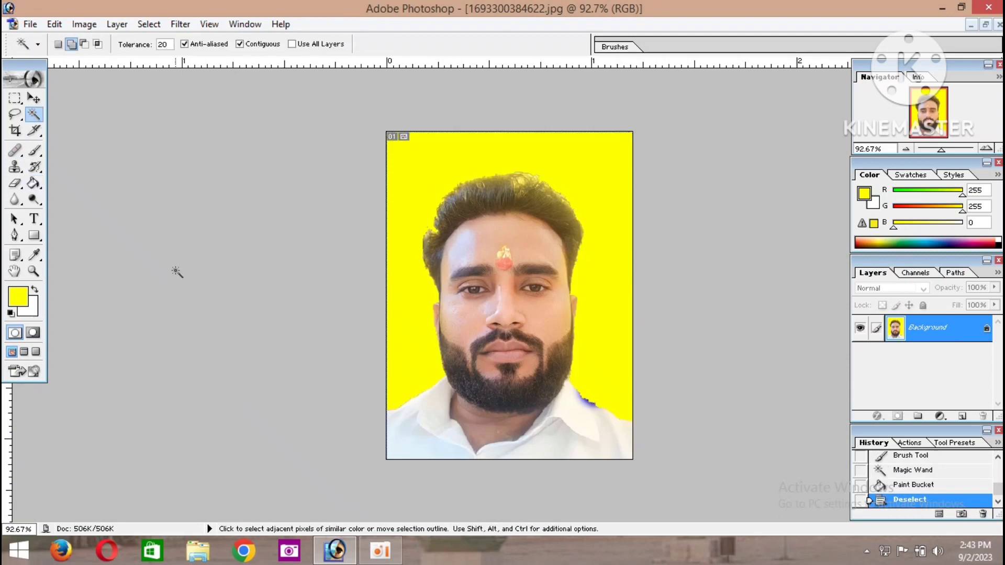
Paint over the blue remnants at the shirt shoulder with a 7 px yellow Brush and soften the man's outline with the Blur tool
left_click(34, 150)
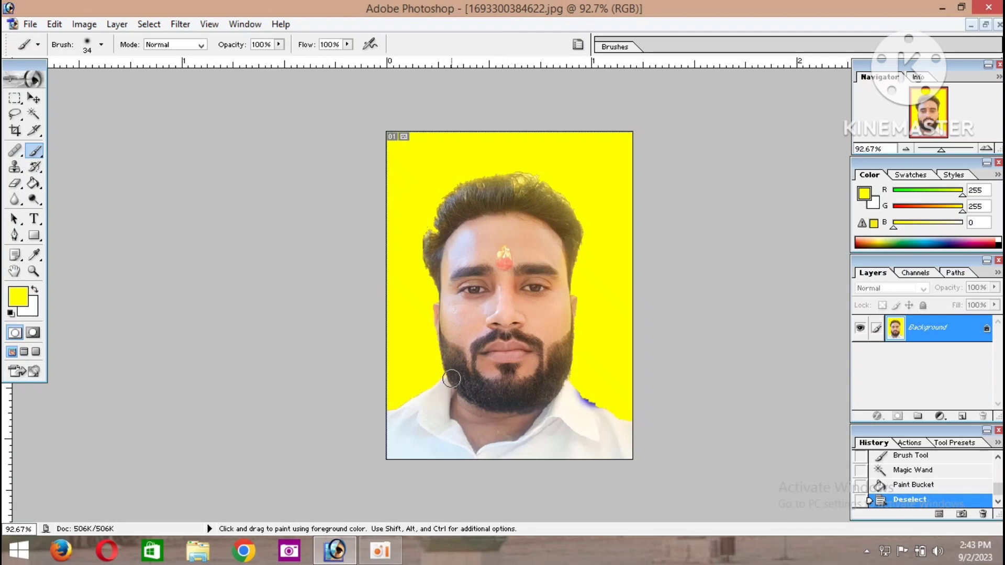
left_click(101, 46)
left_click_drag(44, 81, 22, 81)
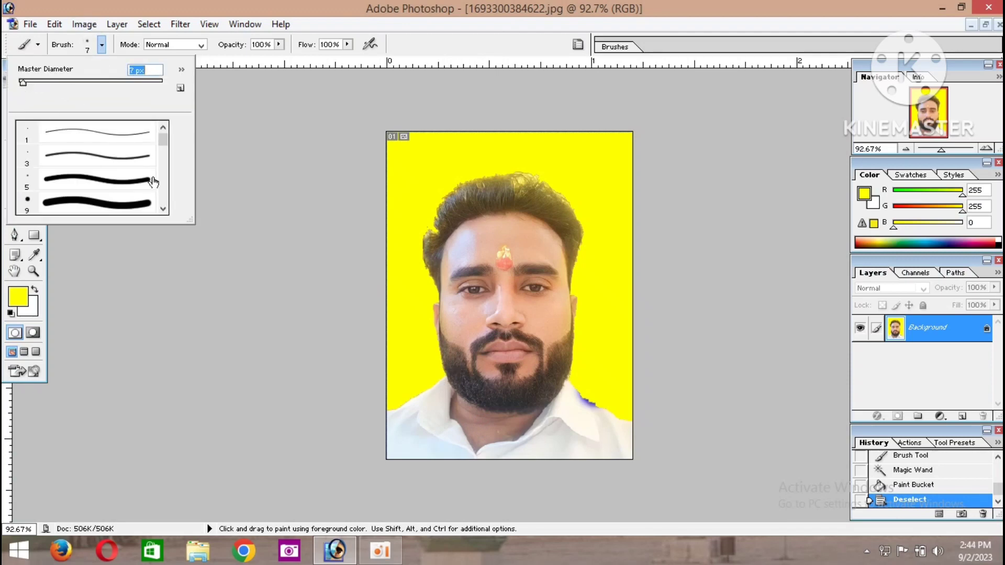
left_click(587, 398)
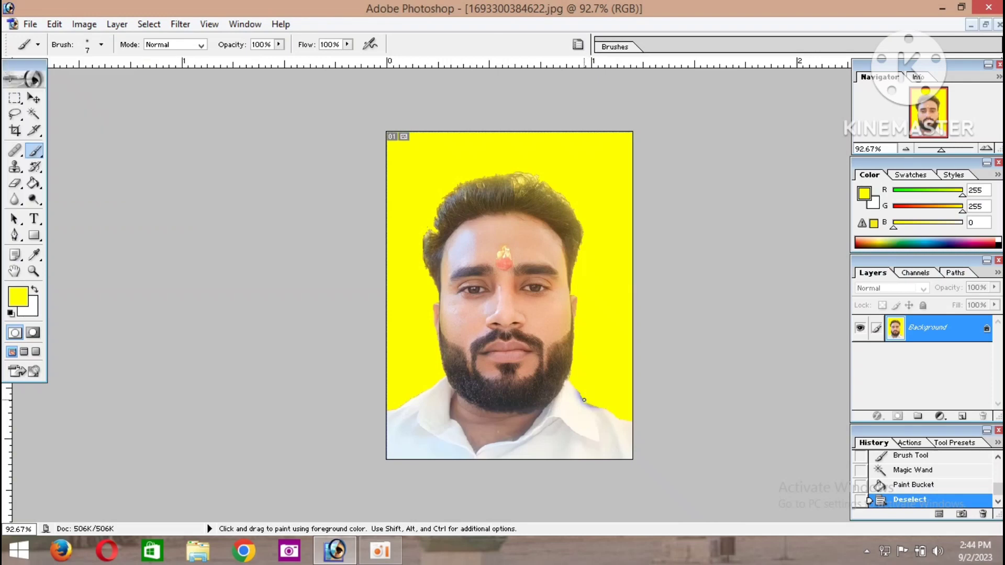
left_click_drag(582, 393, 585, 378)
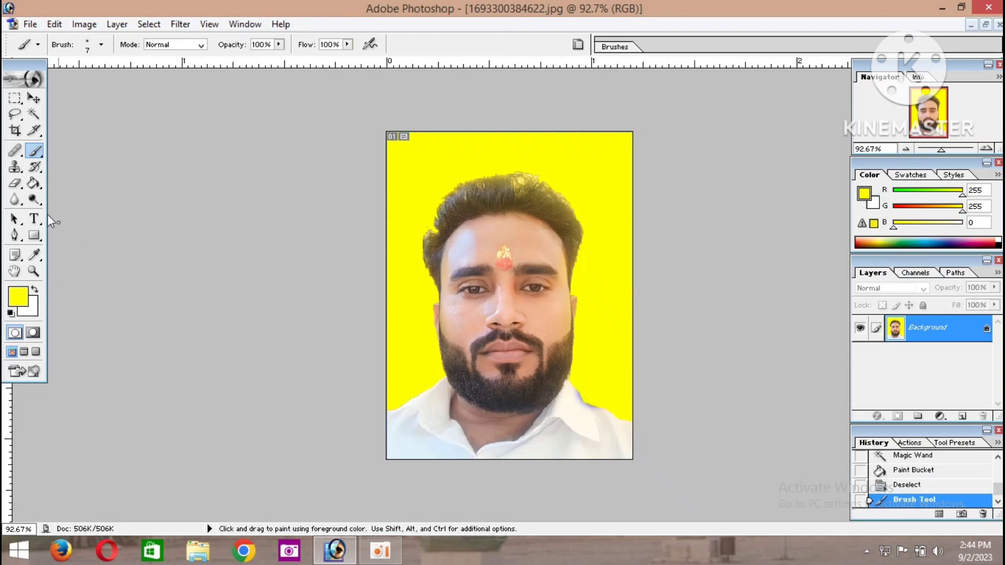
left_click(15, 200)
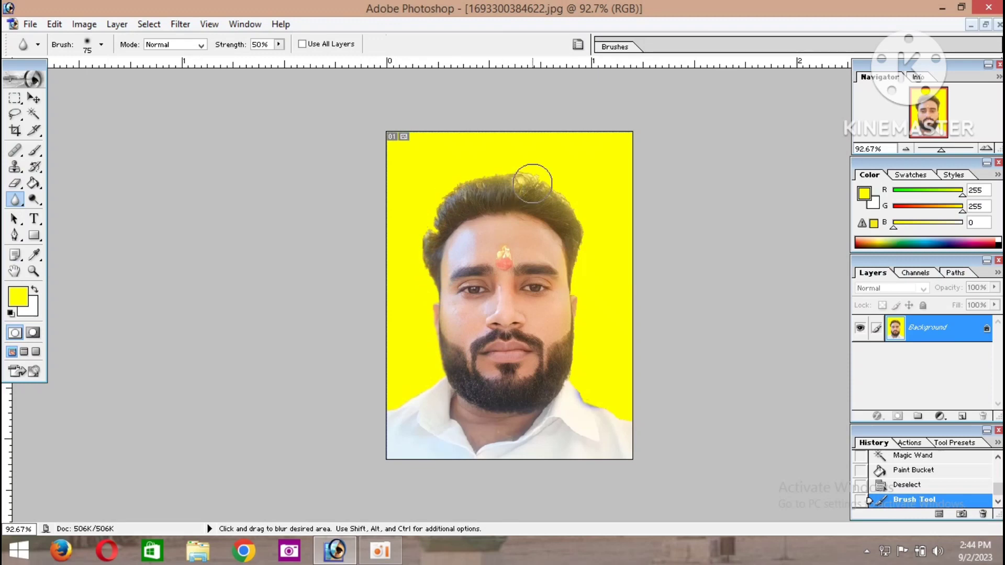
mouse_move(633, 422)
left_mouse_down()
mouse_move(586, 414)
mouse_move(555, 361)
left_mouse_up()
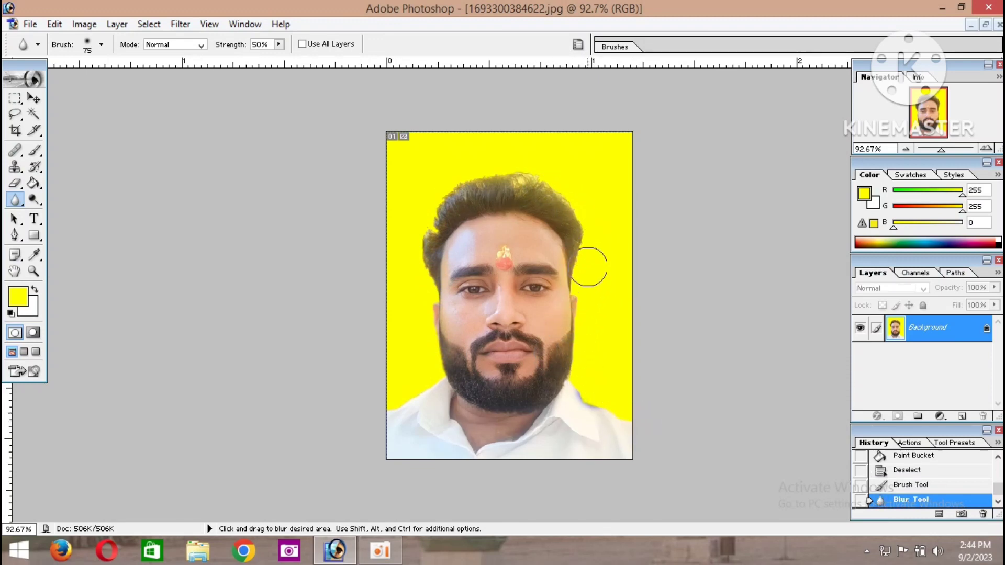
Restore the portrait to a small window and create a white A4 RGB document at 300 pixels/inch beside it
left_click(985, 25)
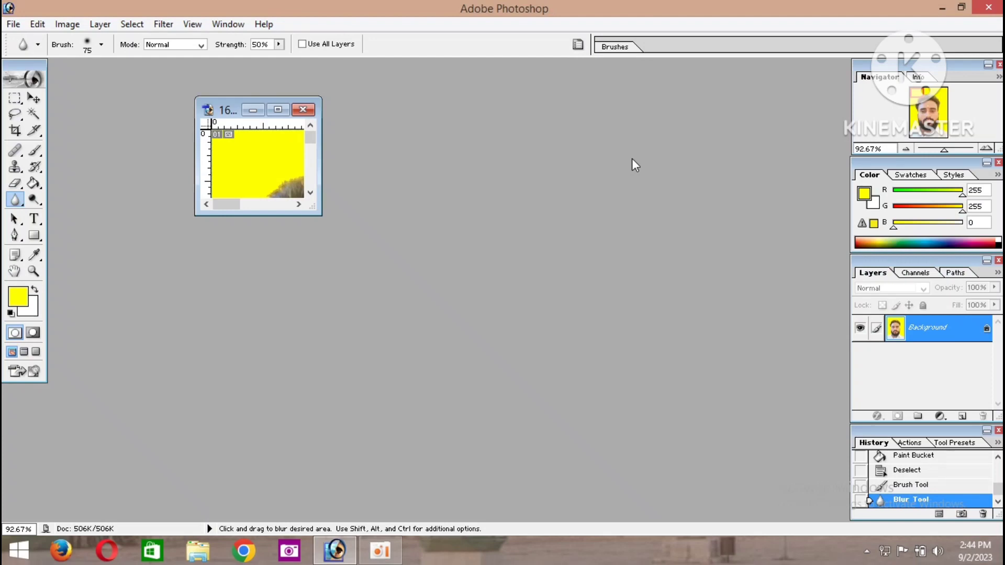
key("ctrl+n")
left_click(817, 150)
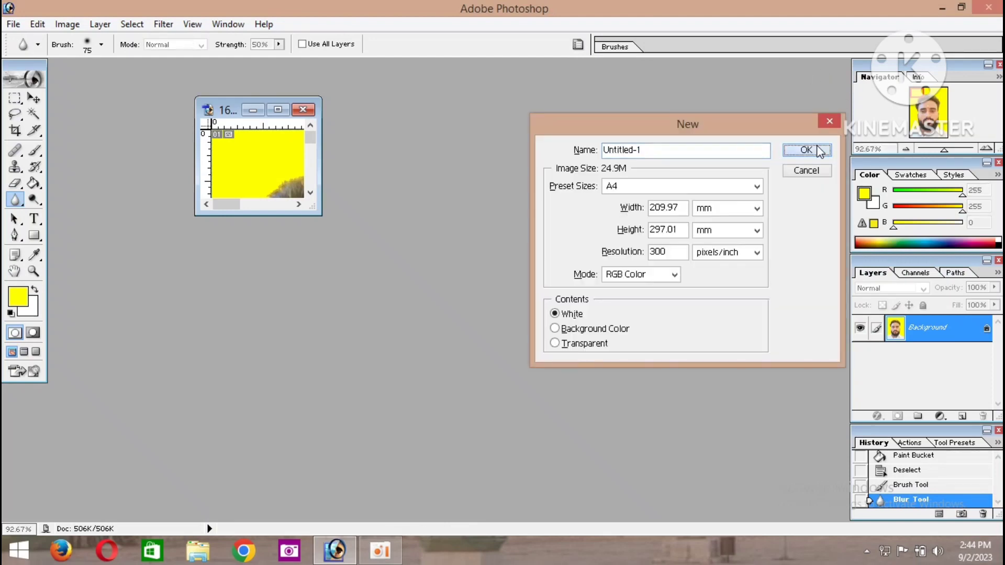
left_click_drag(108, 69, 466, 83)
Copy the portrait into the upper-left area of the blank A4 page with the Move tool
left_click(246, 137)
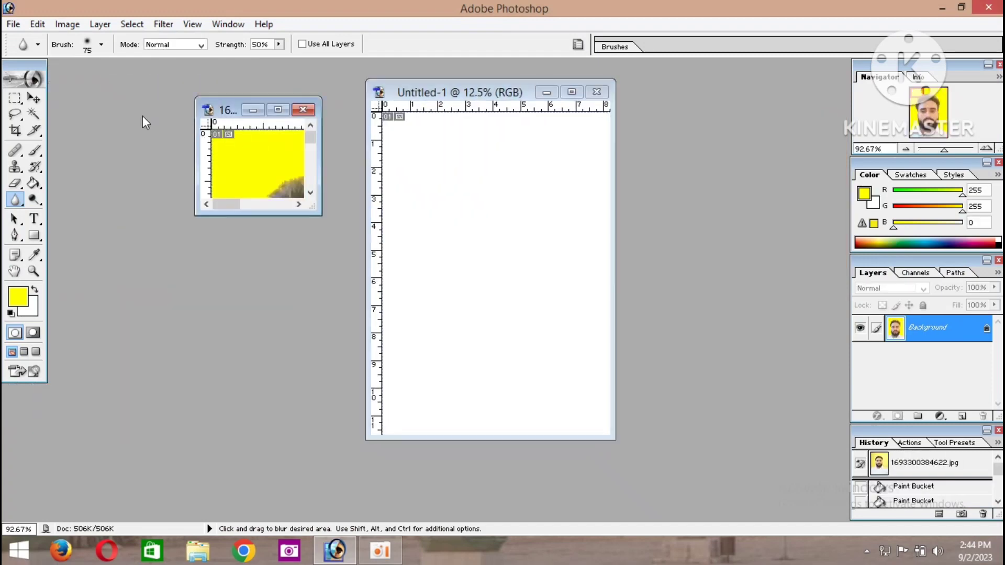
left_click(39, 96)
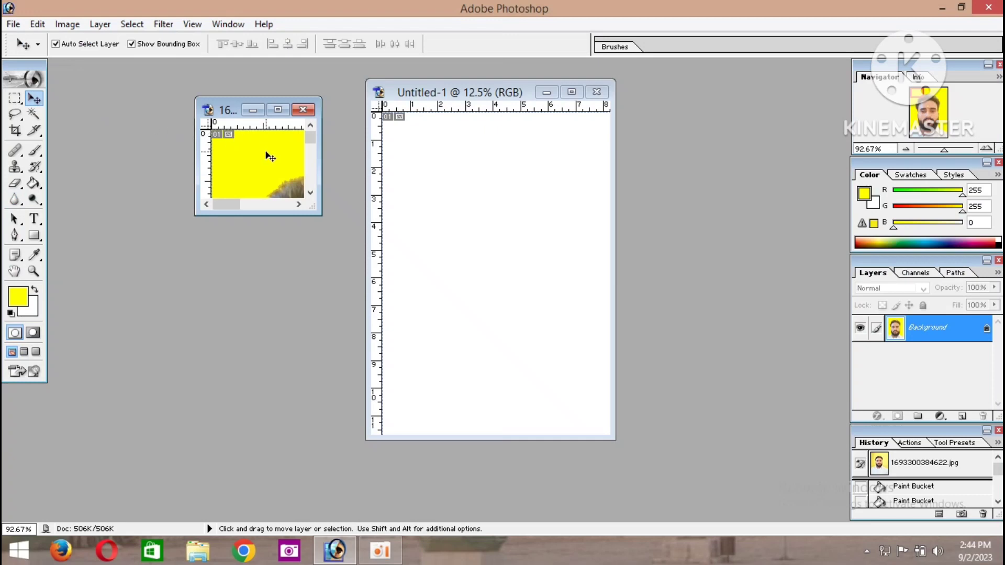
left_click_drag(267, 161, 416, 157)
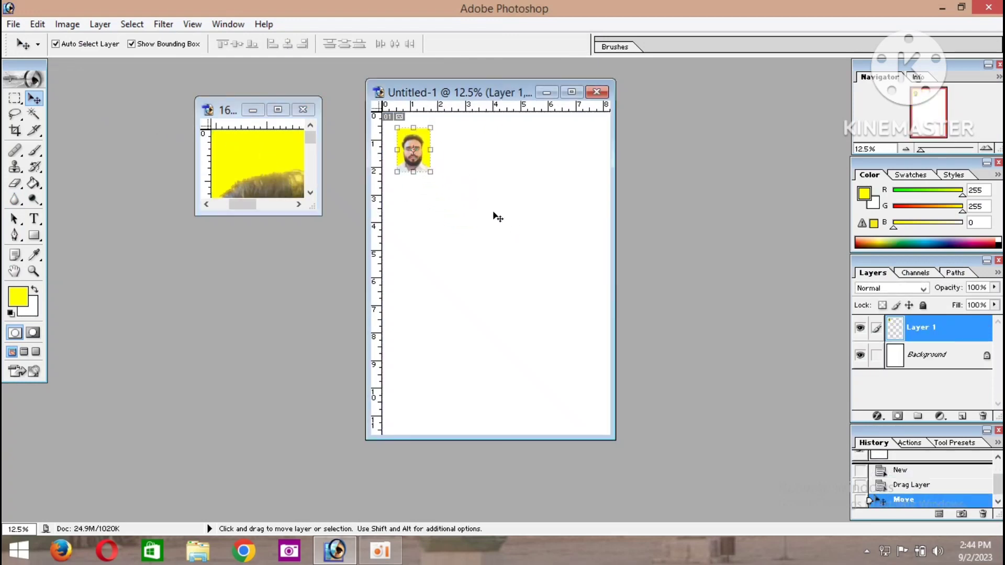
Add a 5 px black outside Stroke to the portrait layer
right_click(944, 338)
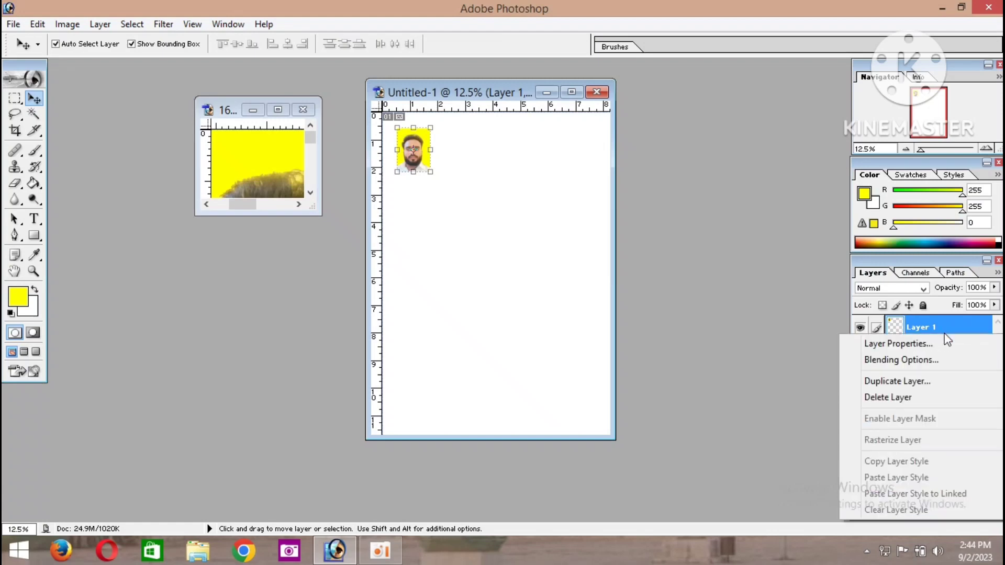
left_click(637, 304)
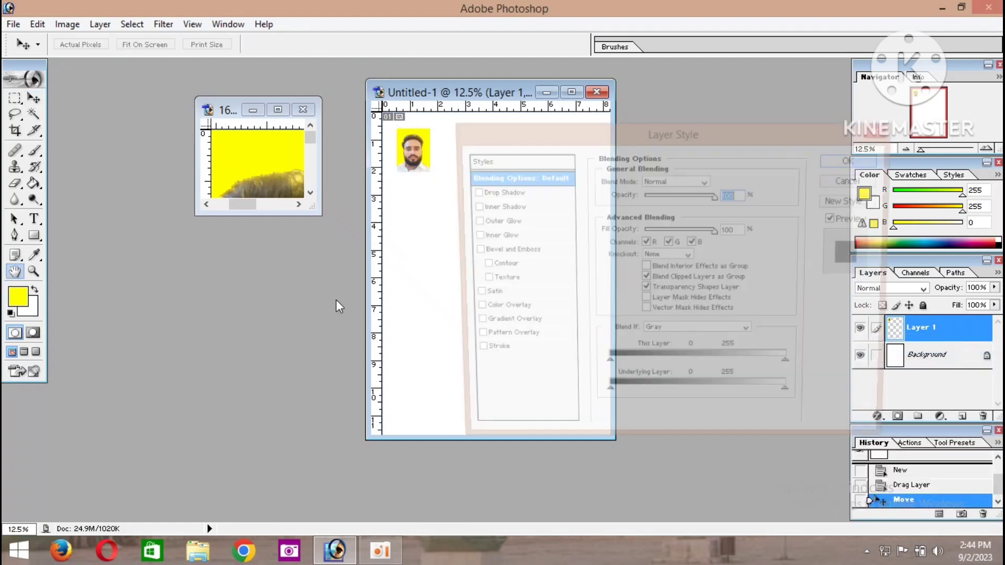
left_click(495, 356)
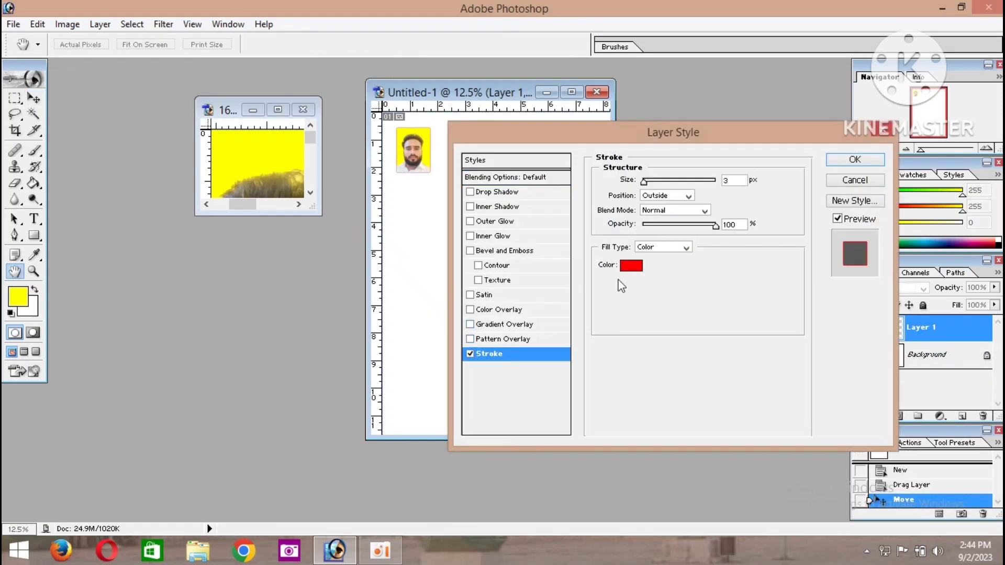
left_click(631, 265)
left_click(190, 447)
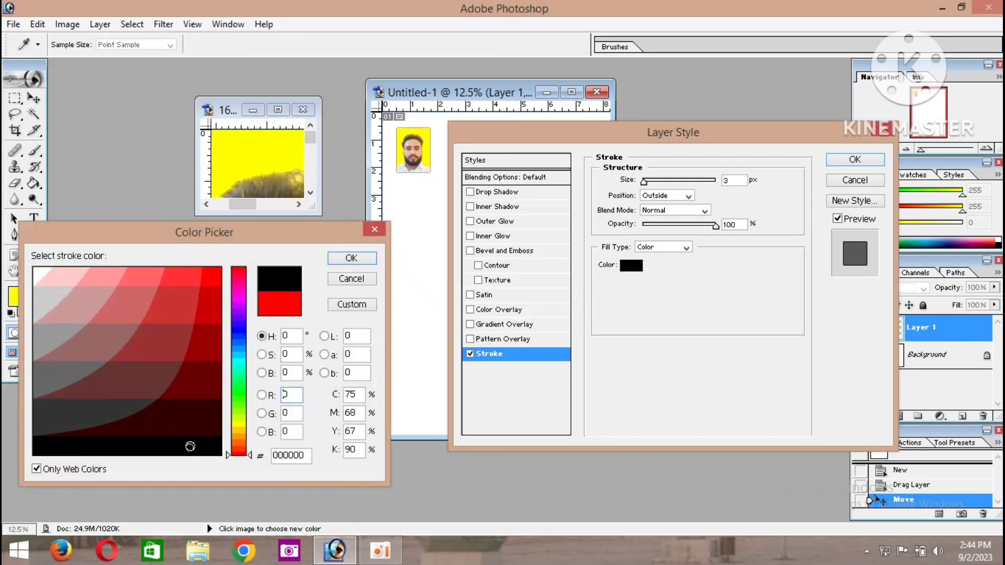
left_click(351, 259)
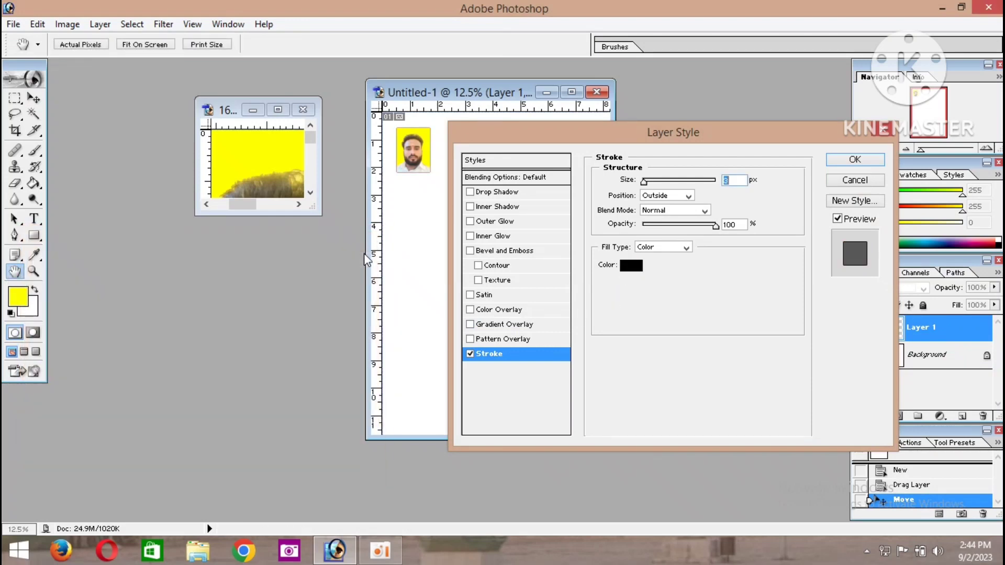
type("5")
key("Return")
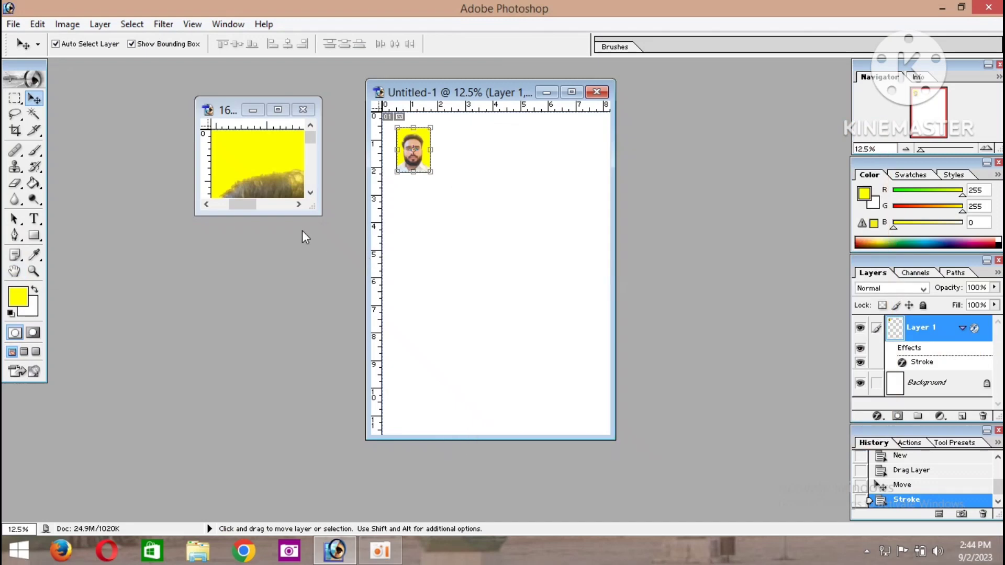
Maximize the A4 page, move the portrait into its top-left corner, and duplicate it into an evenly spaced row of six across the top
left_click(571, 91)
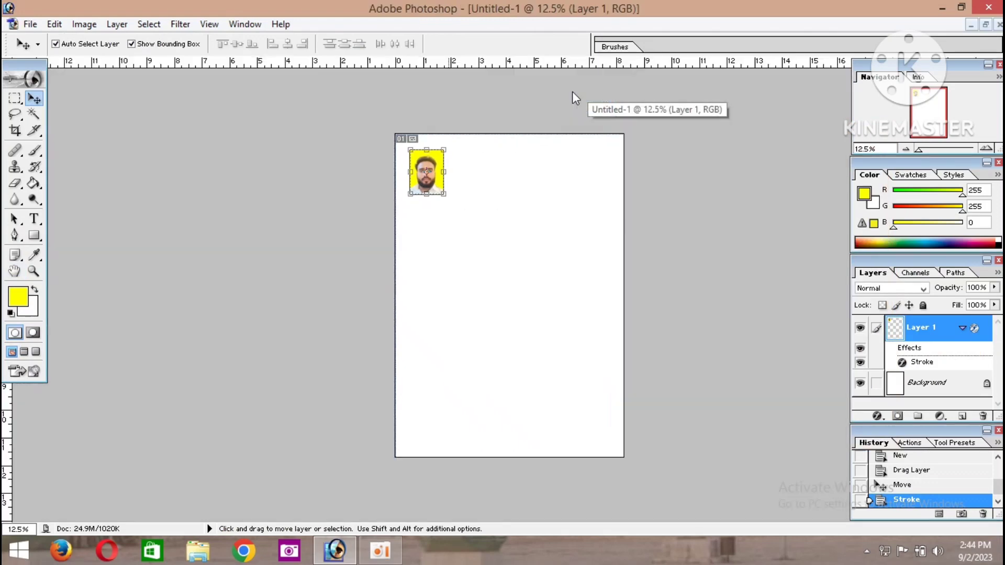
left_click_drag(420, 183, 411, 172)
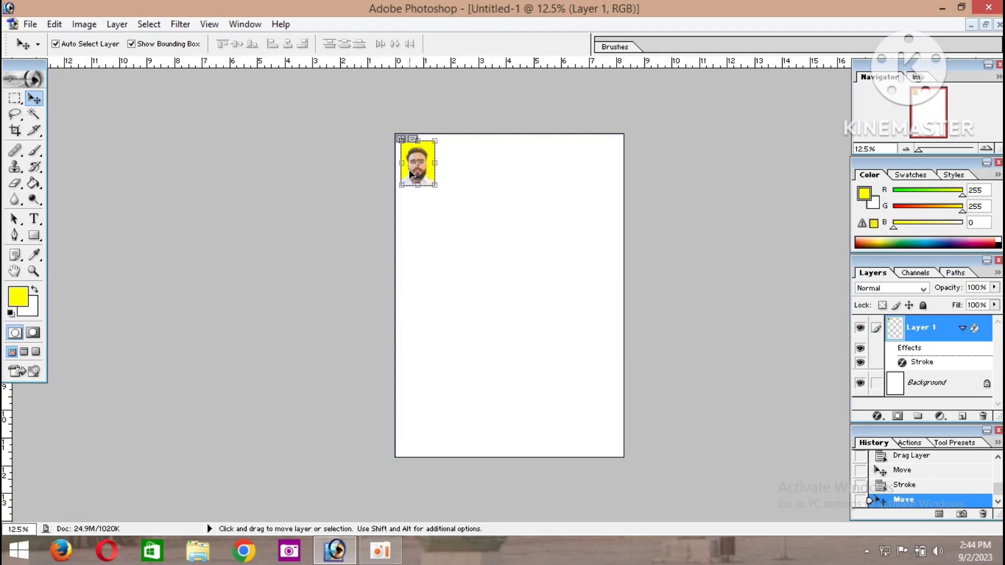
key("alt")
left_click_drag(411, 174, 594, 180)
left_click(523, 278)
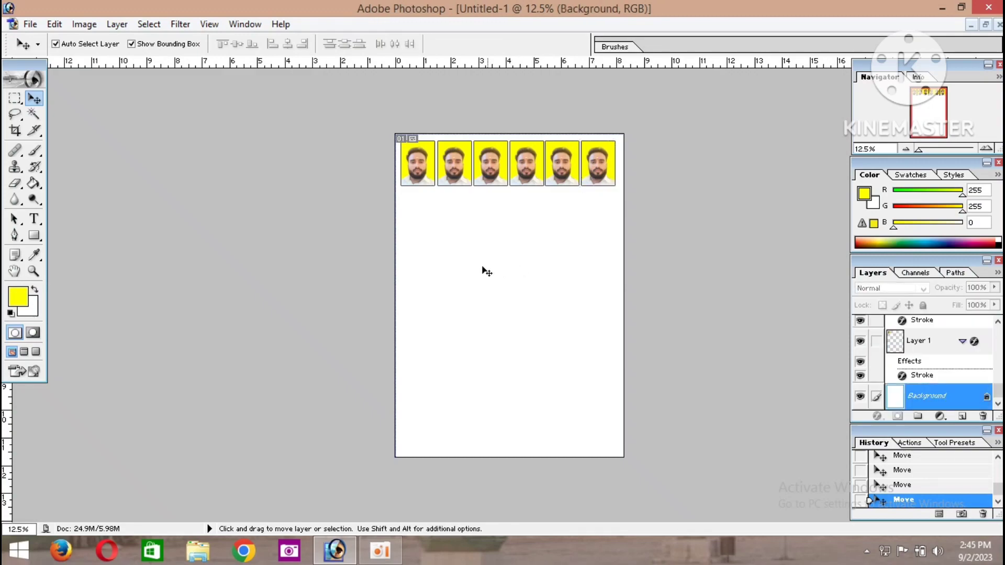